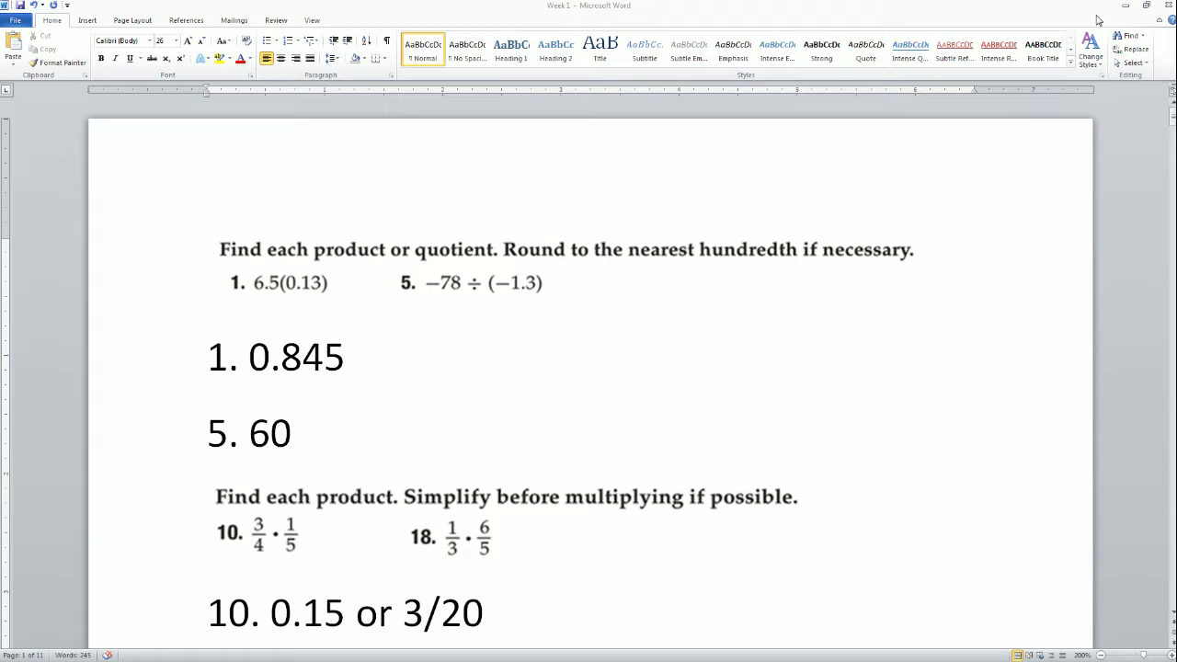
Place the Word answer key on the left half beside Desmos and focus the calculator input.
drag(1028, 19, 1, 37)
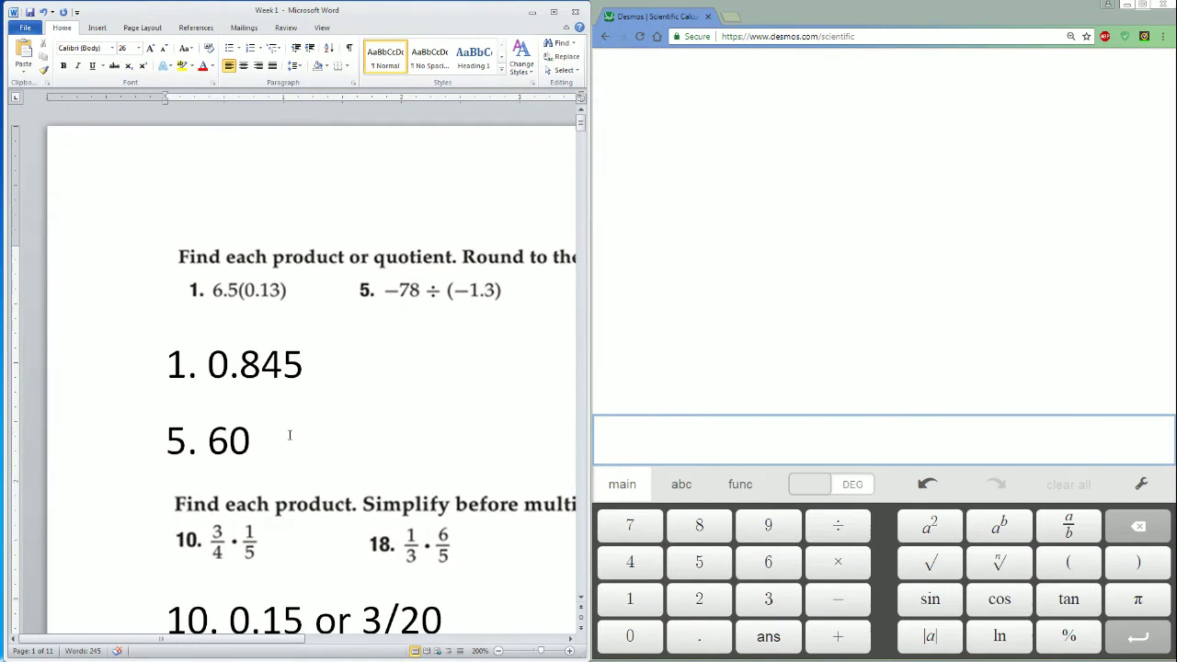
drag(219, 643, 254, 642)
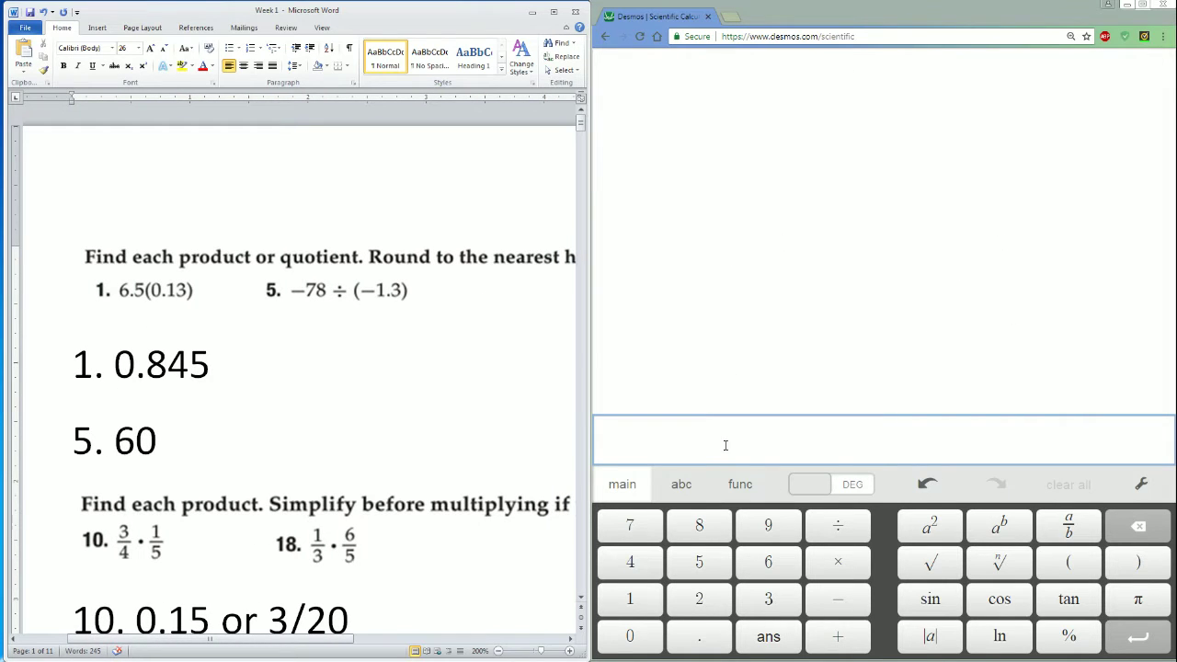
click(691, 441)
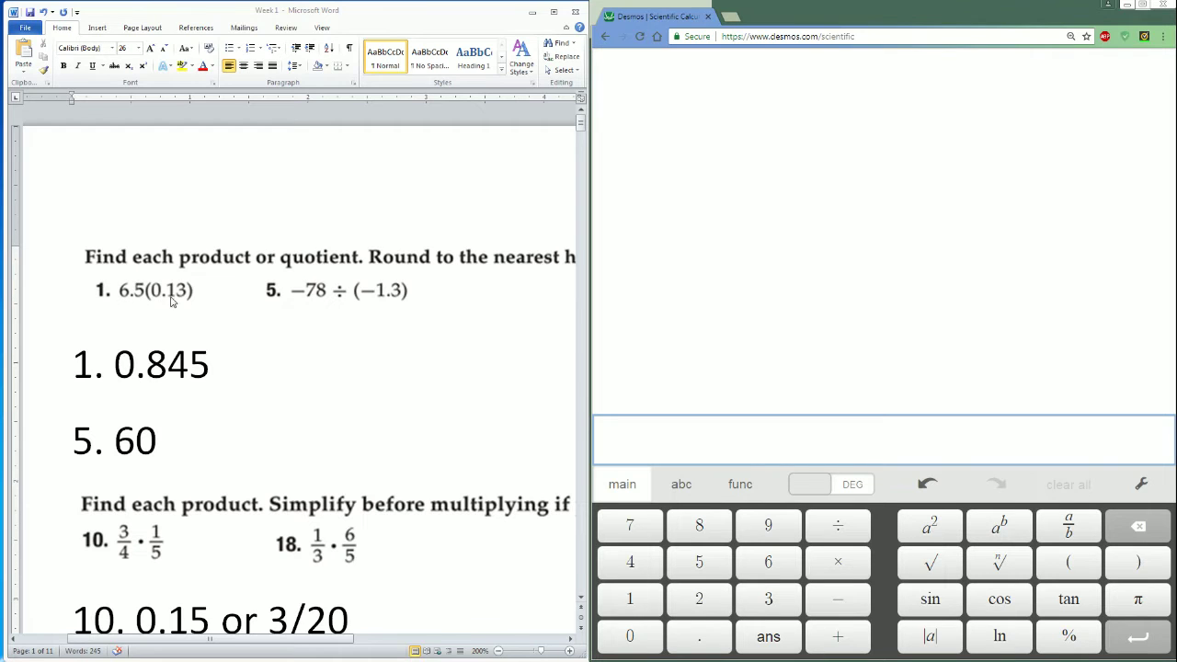
Enter 6.5 and an opening parenthesis, removing a stray multiplication sign.
click(769, 564)
click(701, 638)
click(702, 565)
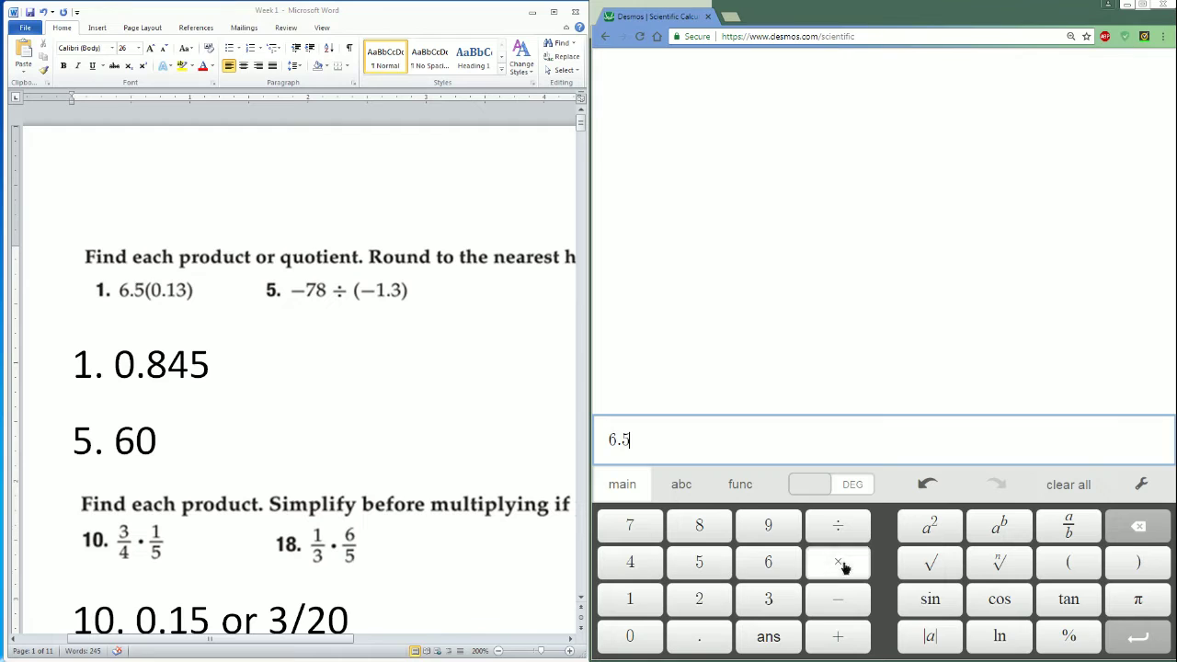
click(844, 566)
click(1141, 532)
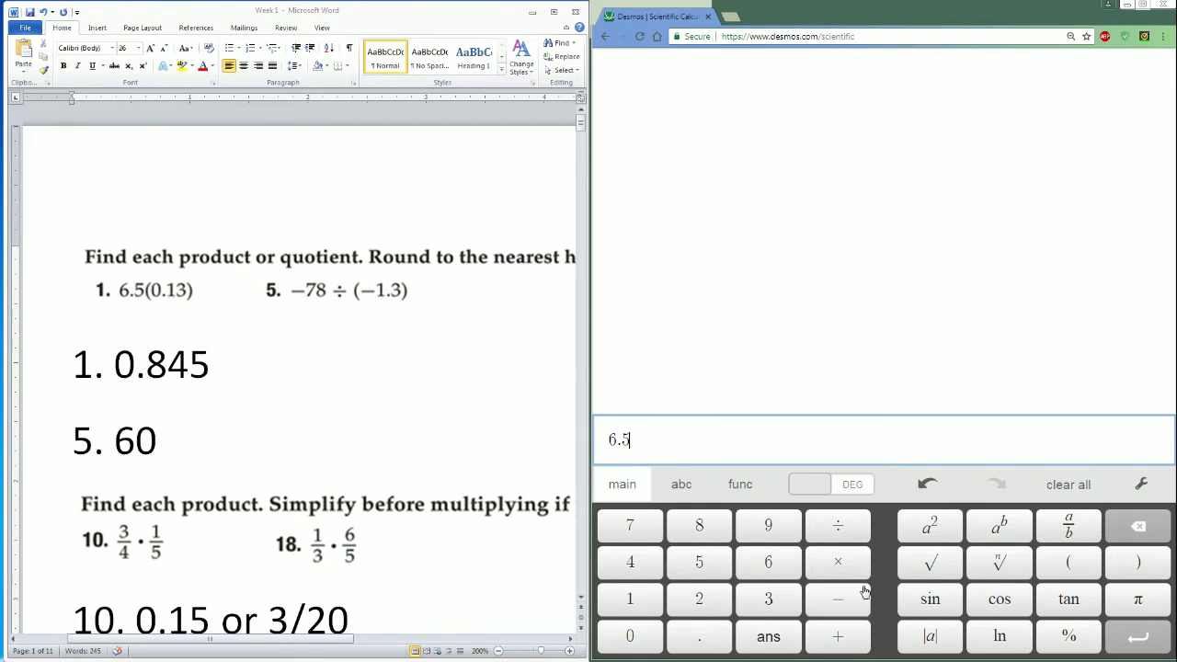
click(1074, 570)
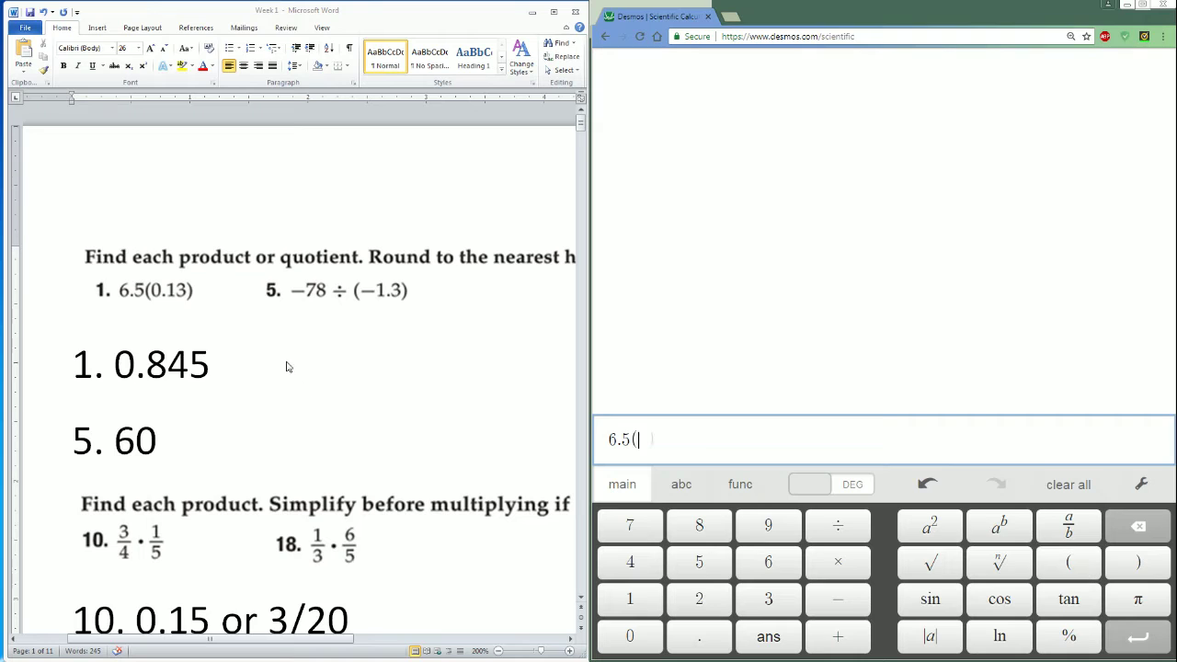
Complete 6.5(0.13) to get 0.845 and compare it with answer 1 in the key.
click(630, 636)
click(699, 636)
click(768, 599)
click(1139, 526)
click(1139, 526)
click(630, 599)
click(768, 599)
click(1136, 566)
click(221, 393)
Check answer line 1 (0.845) in the key, then clear the 6.5(0.13) calculation.
triple_click(222, 393)
click(366, 328)
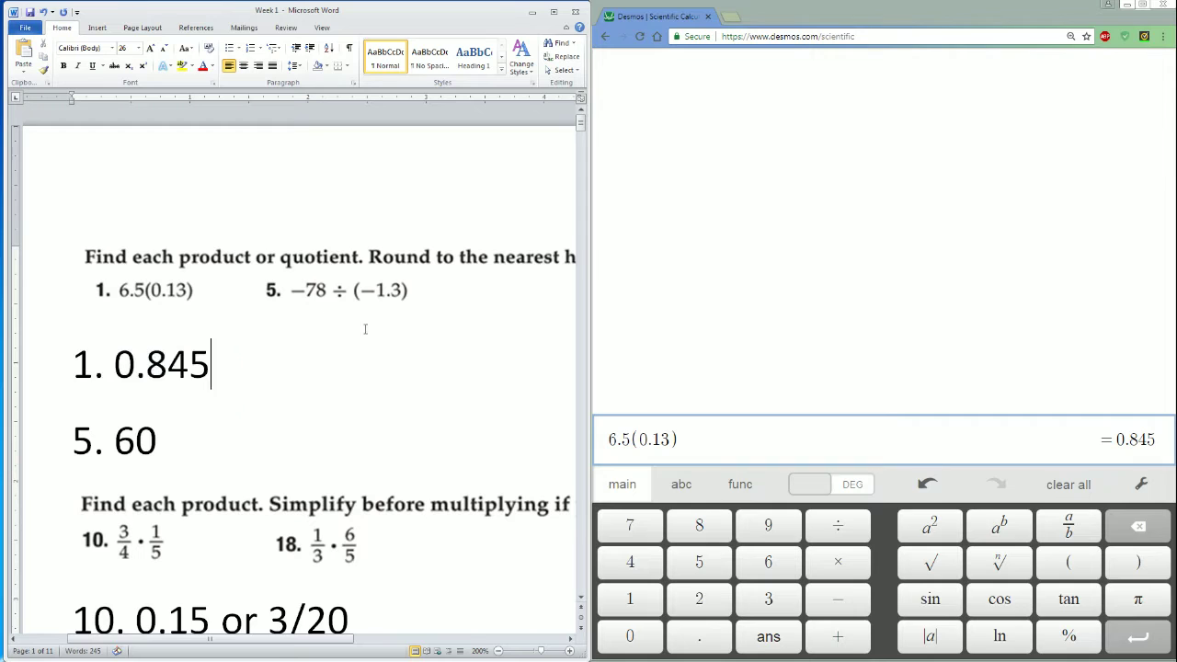
click(704, 450)
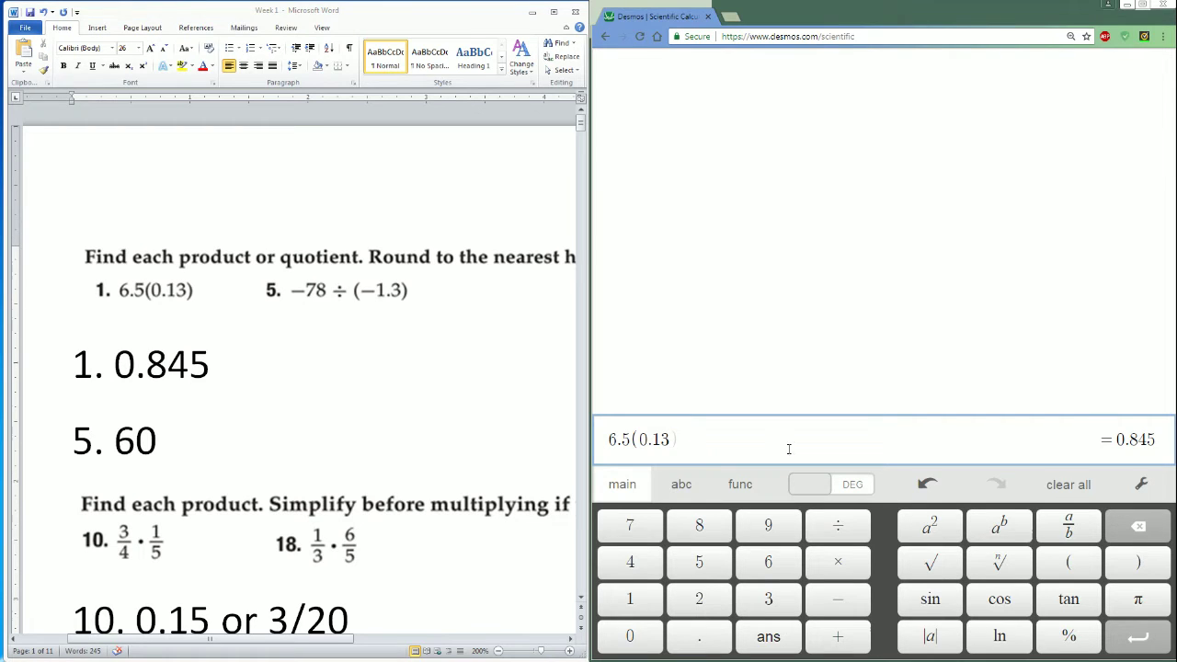
click(1091, 488)
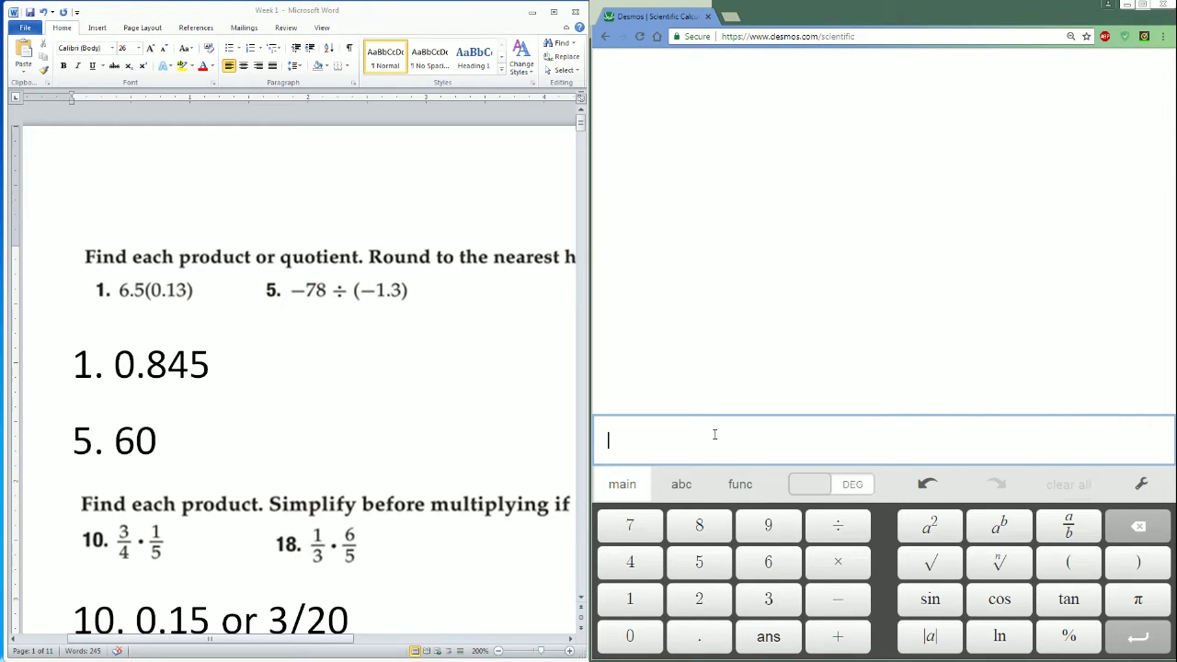
Enter −78 ÷ (−1.3) on the keypad and read the result 60.
click(836, 604)
click(631, 525)
click(699, 525)
click(837, 529)
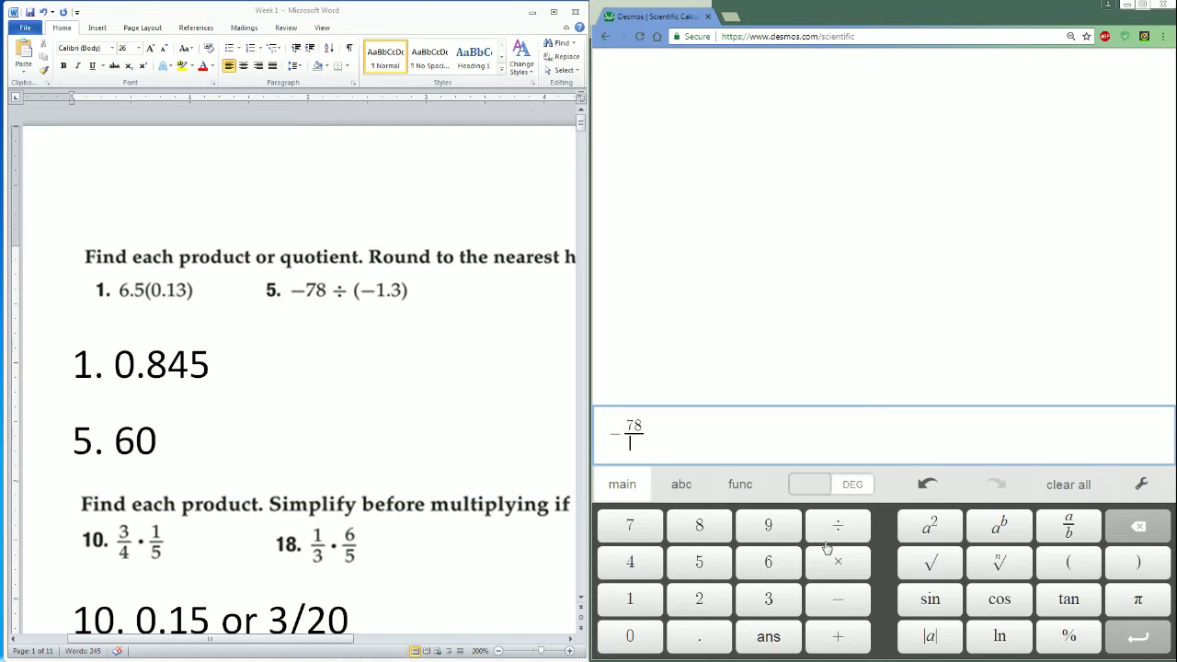
click(1080, 567)
click(837, 599)
click(630, 599)
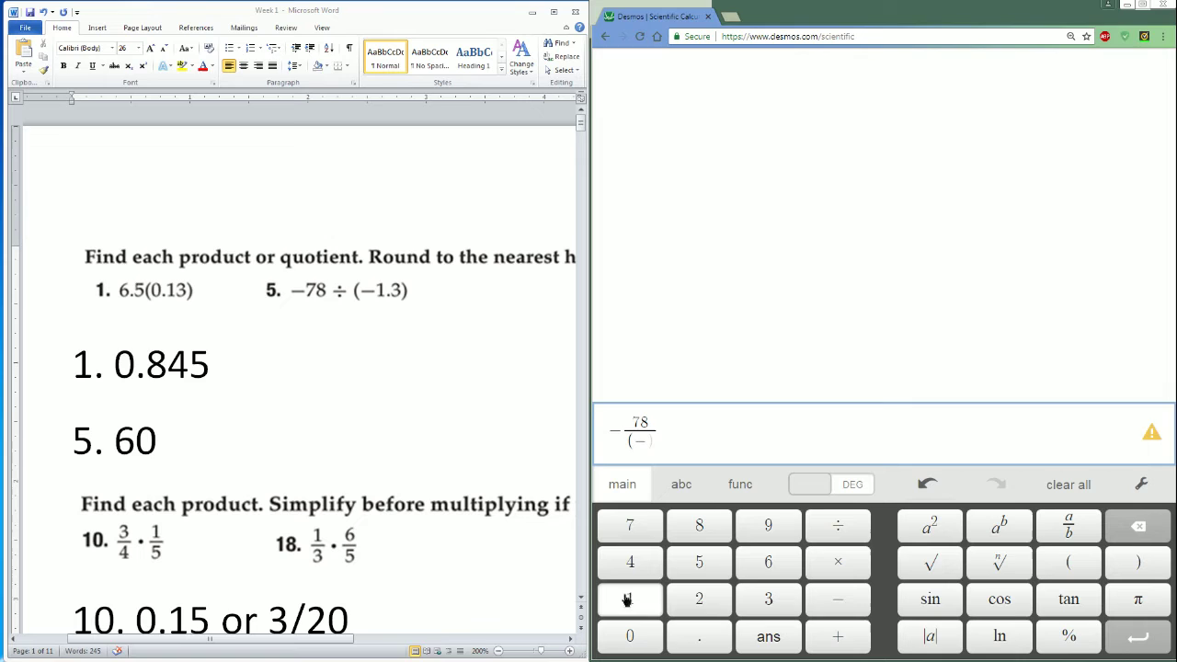
click(688, 637)
click(758, 605)
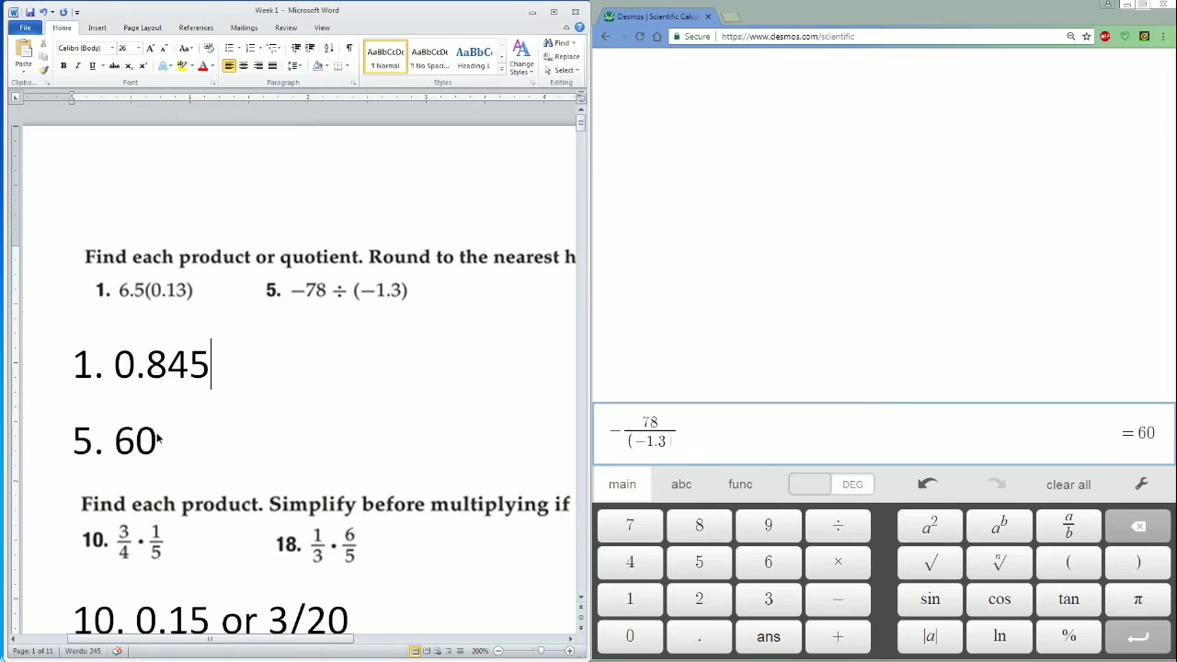
scroll(242, 478, down, 2)
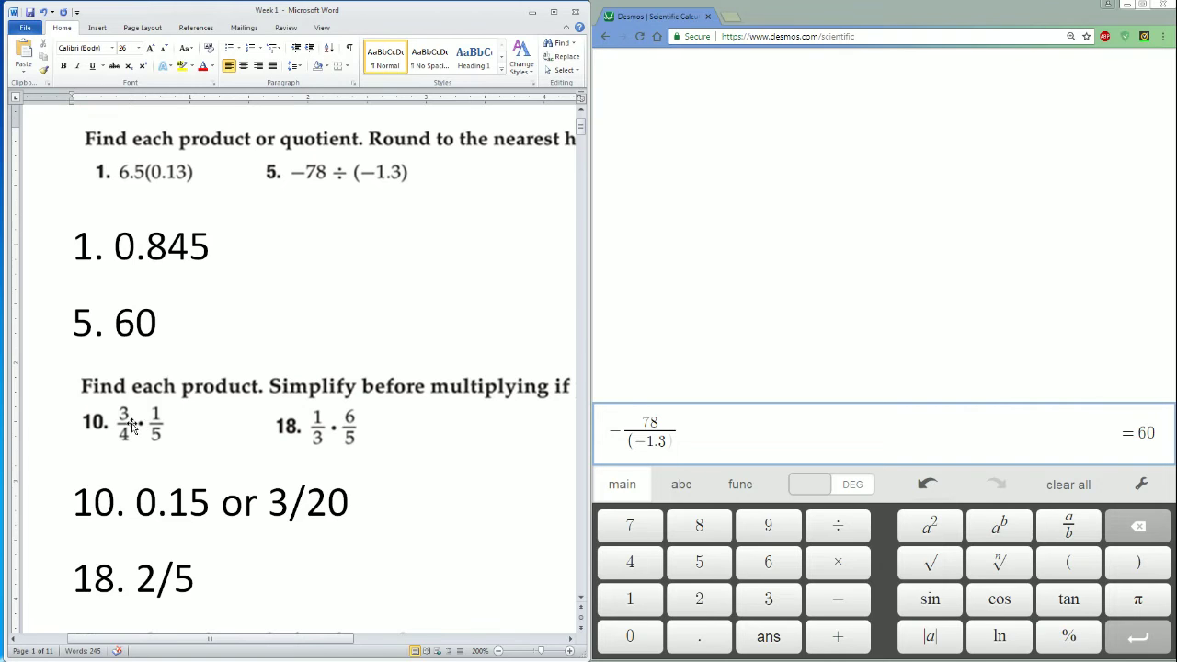
Delete the −78 ÷ (−1.3) expression and begin entering (3/4)·.
key(alt+Tab)
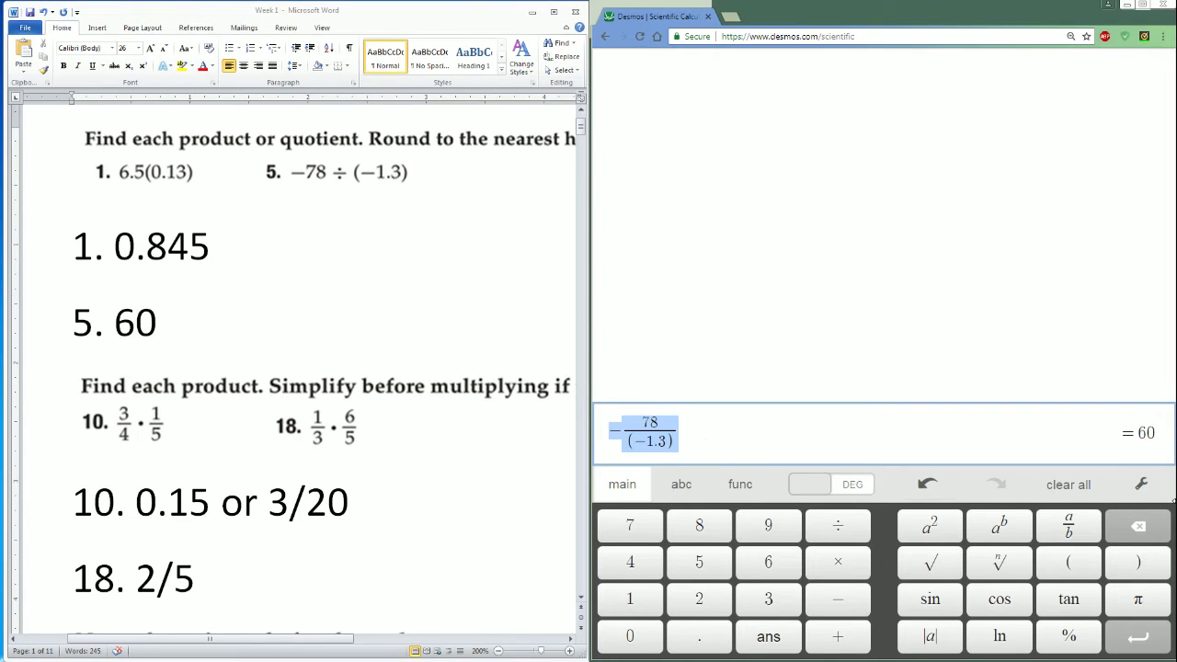
key(BackSpace)
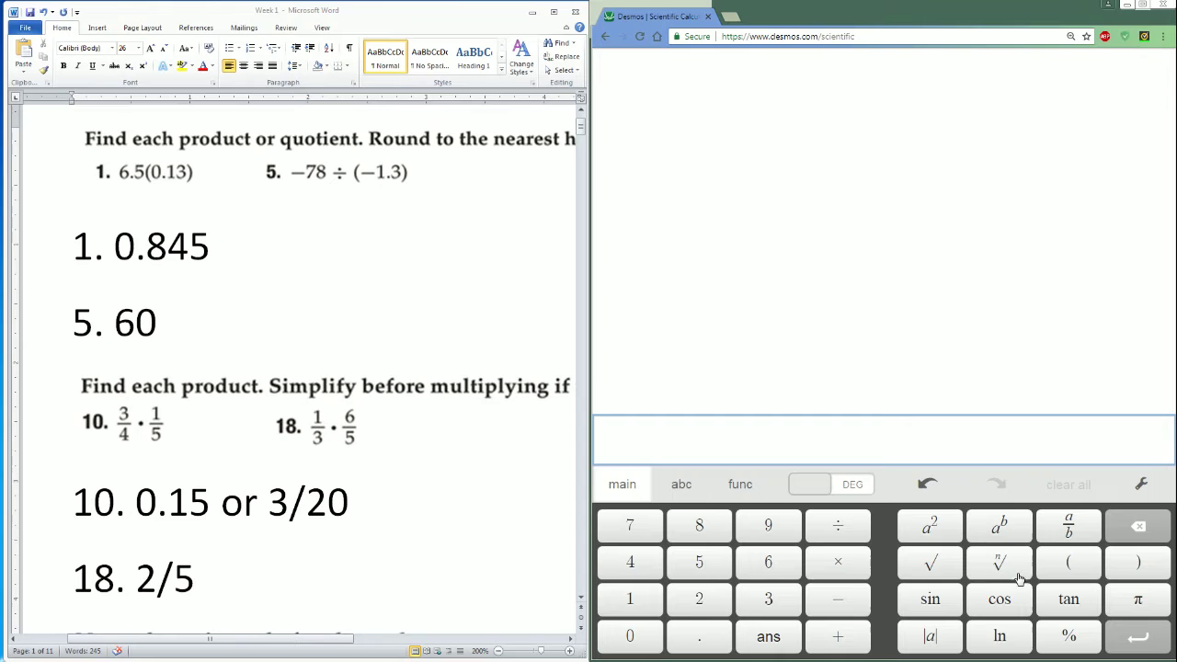
click(1069, 572)
text(3/4)
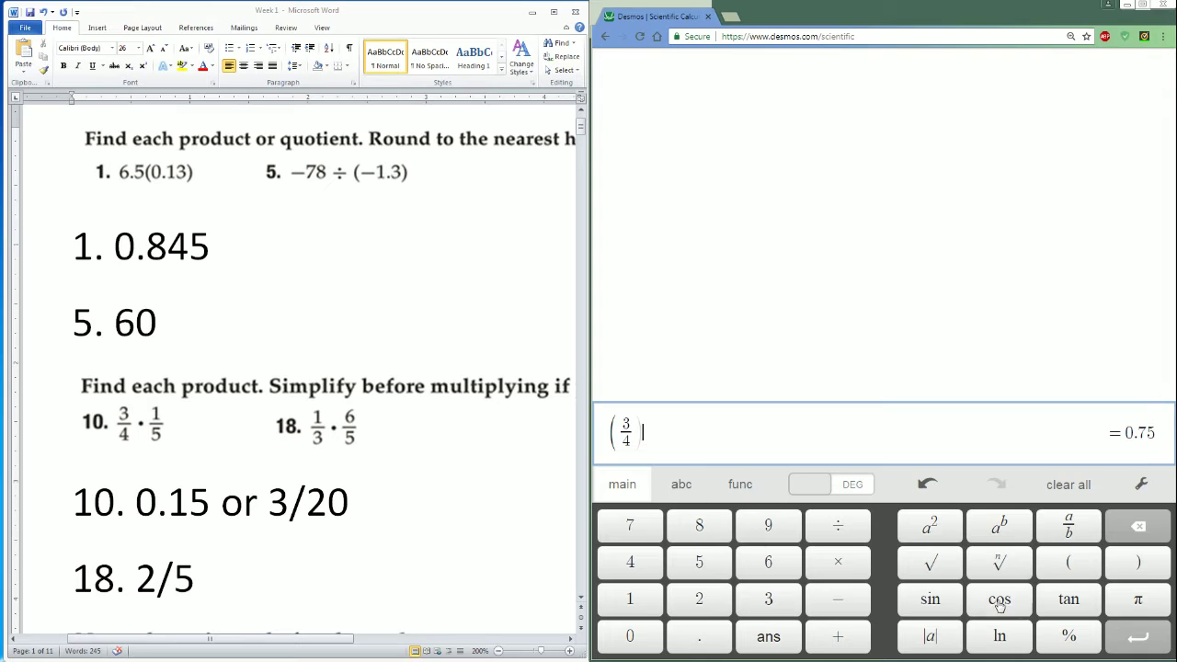
text(*)
Complete (3/4)·(1/5), confirm it gives 0.15, then clear the calculator.
click(1069, 562)
click(630, 599)
click(838, 525)
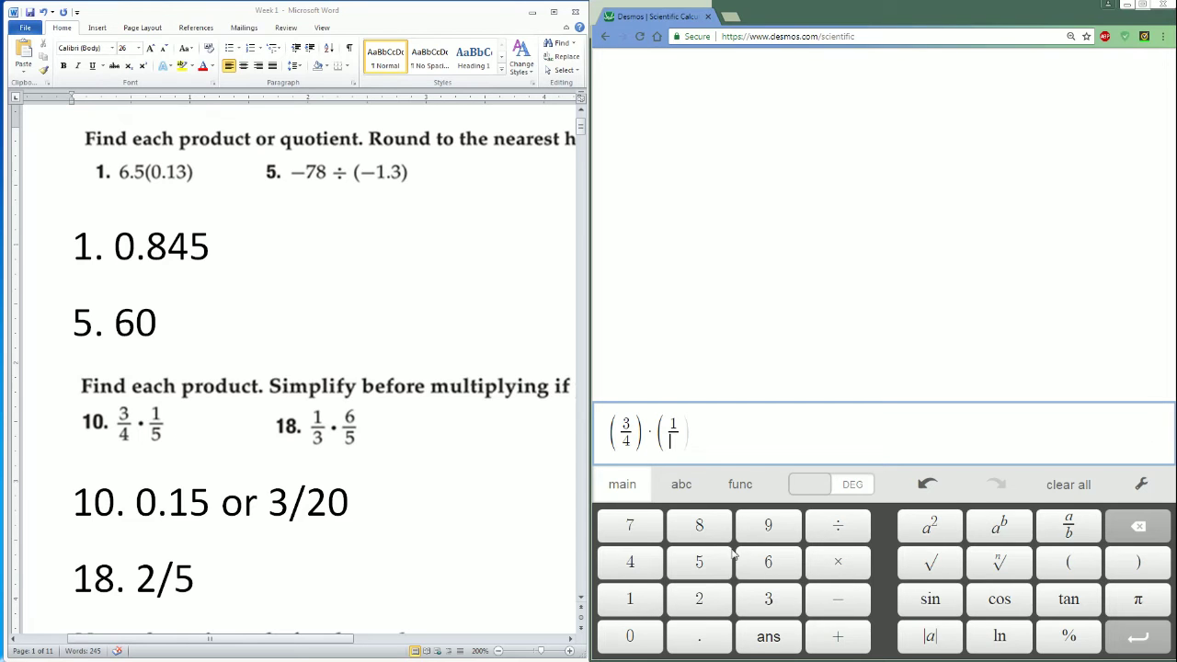
click(699, 562)
click(738, 444)
scroll(451, 491, down, 1)
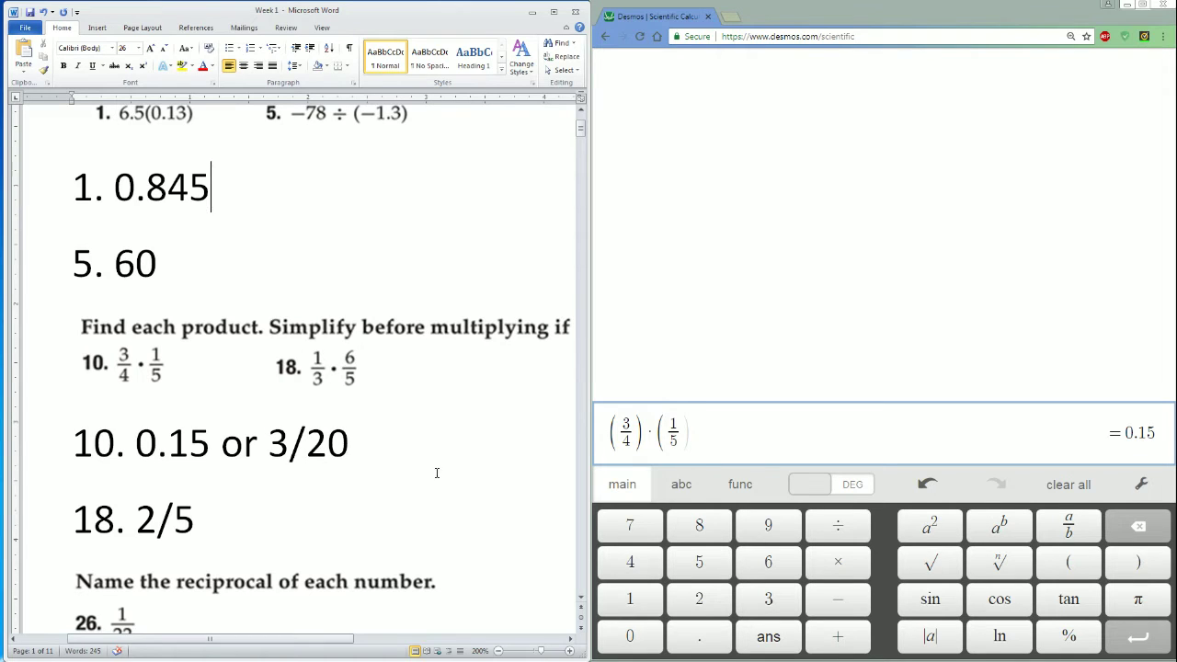
click(1070, 485)
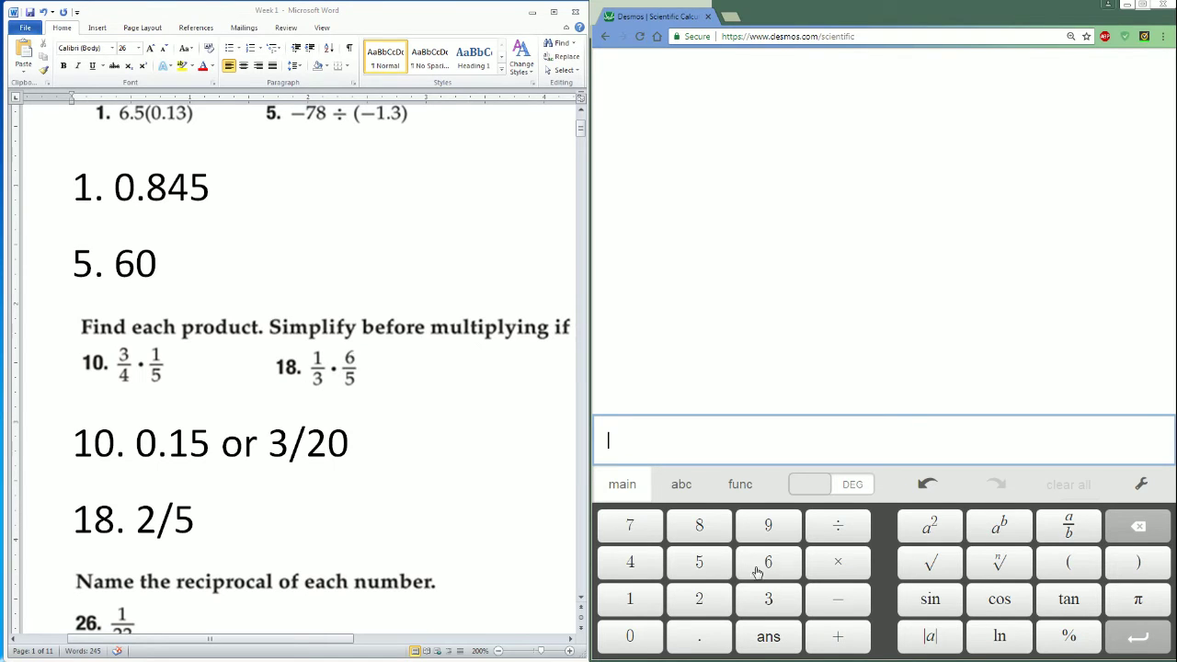
Enter (1/3)·(6/5) for problem 18 using the keypad.
click(1075, 568)
click(630, 607)
click(835, 528)
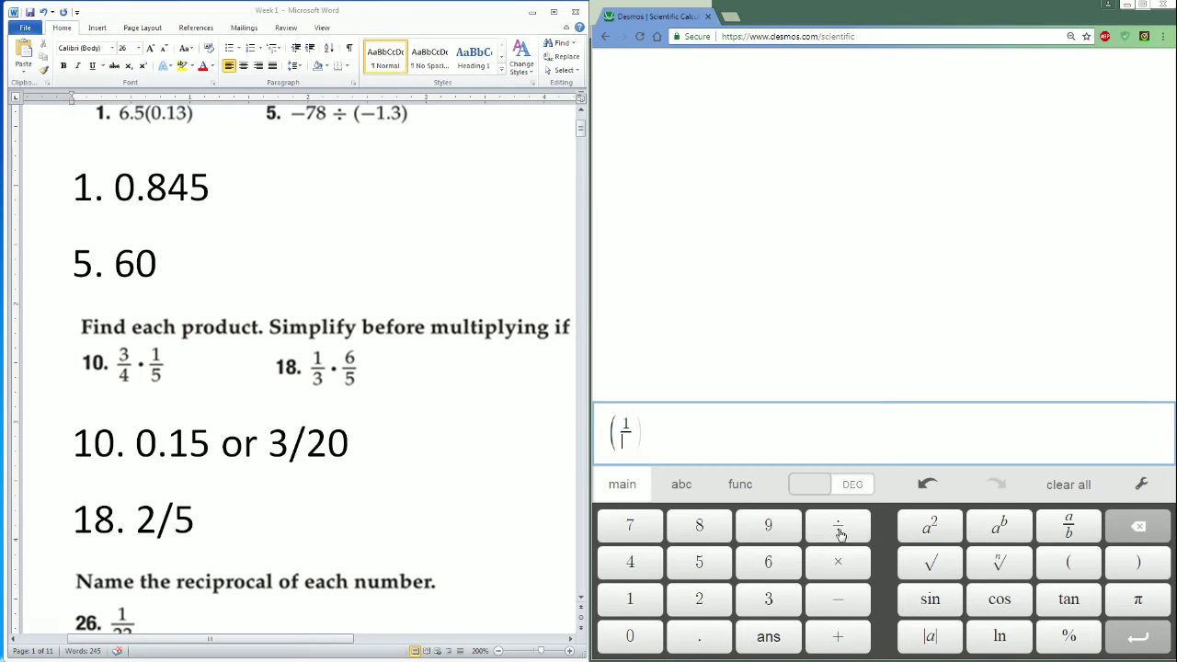
click(772, 602)
click(724, 448)
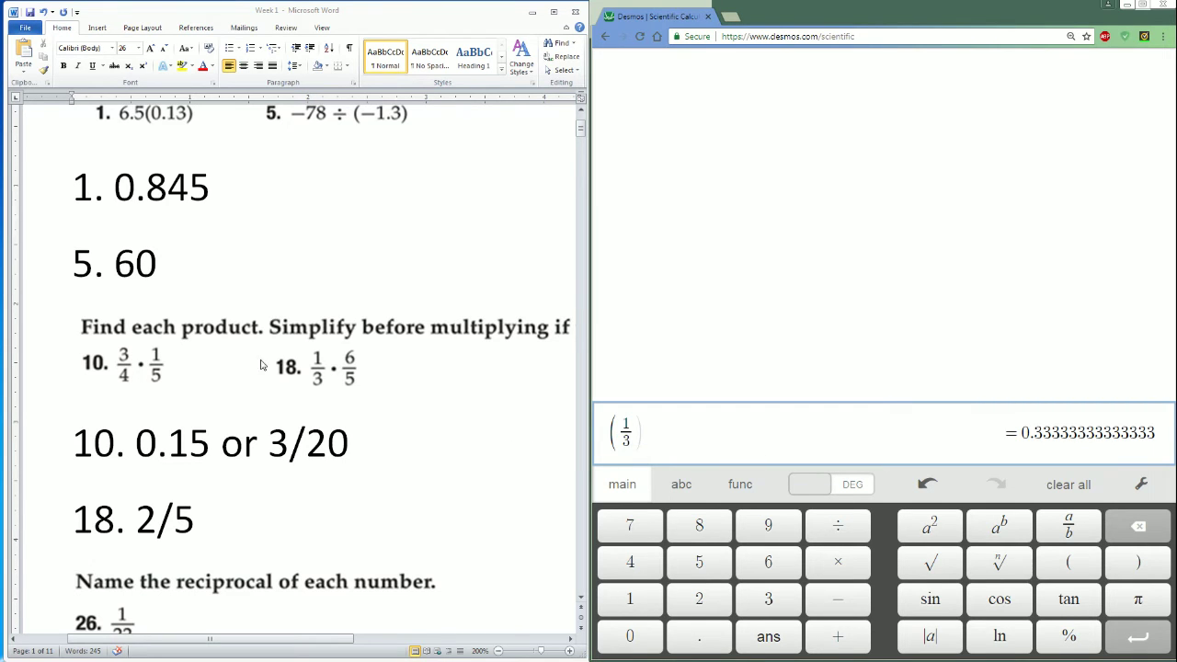
click(840, 565)
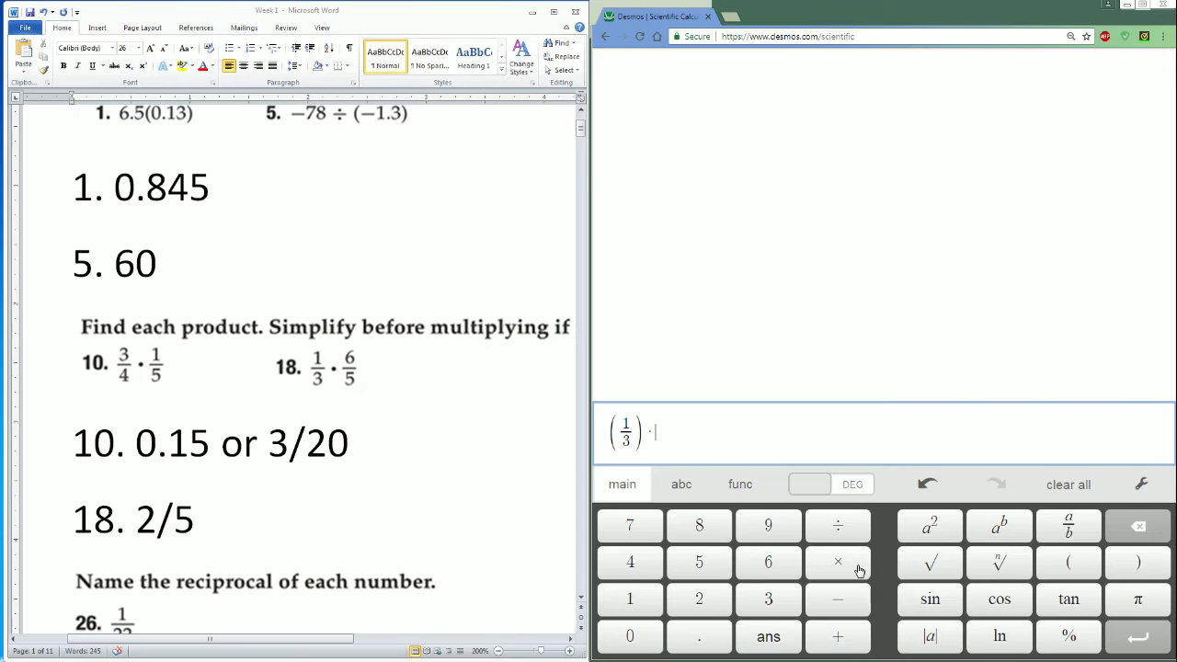
click(1068, 562)
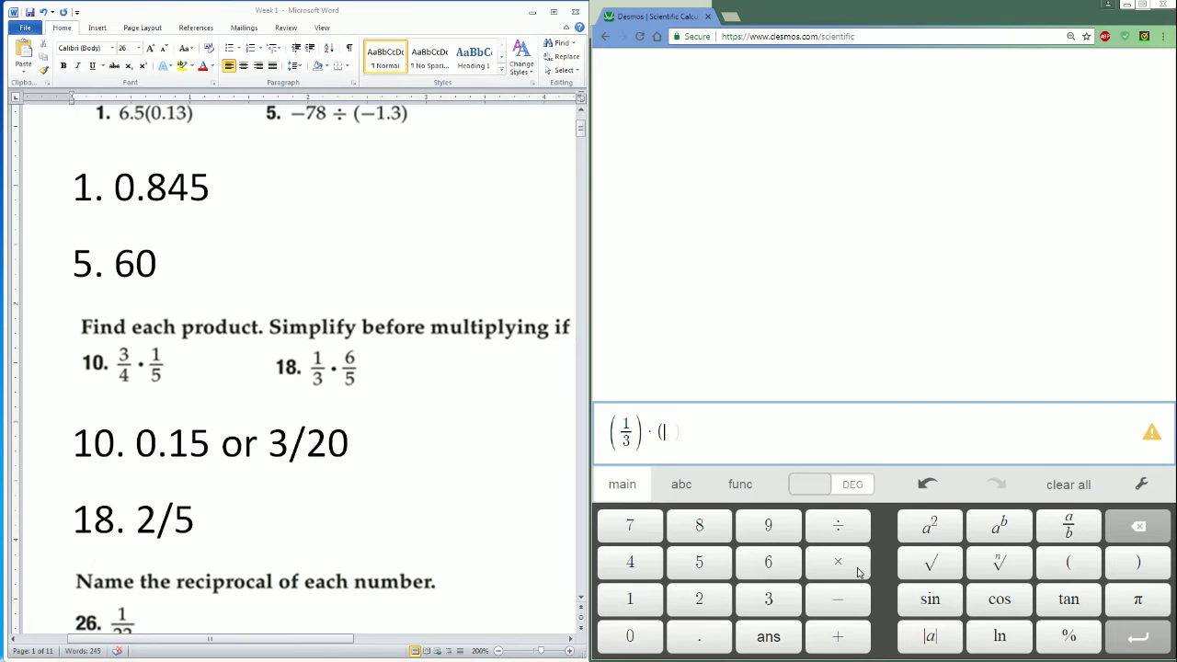
click(763, 570)
click(817, 544)
click(696, 563)
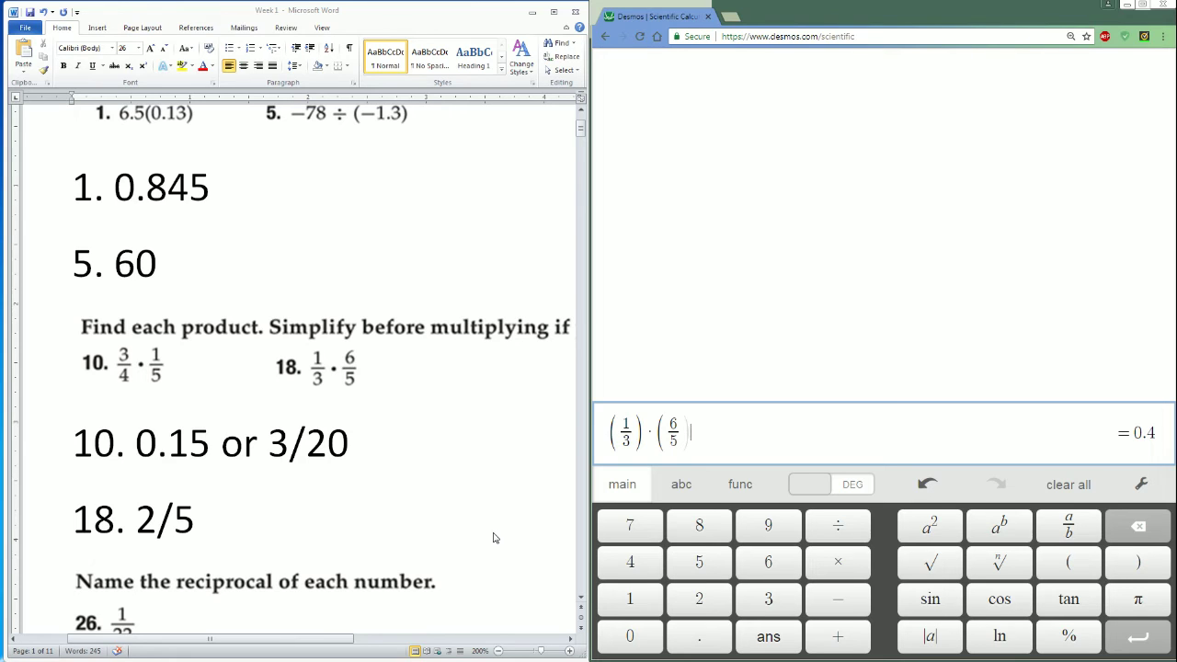
Replace the expression with 2/5 to confirm it also gives 0.4, then scroll the key down.
drag(770, 444, 589, 442)
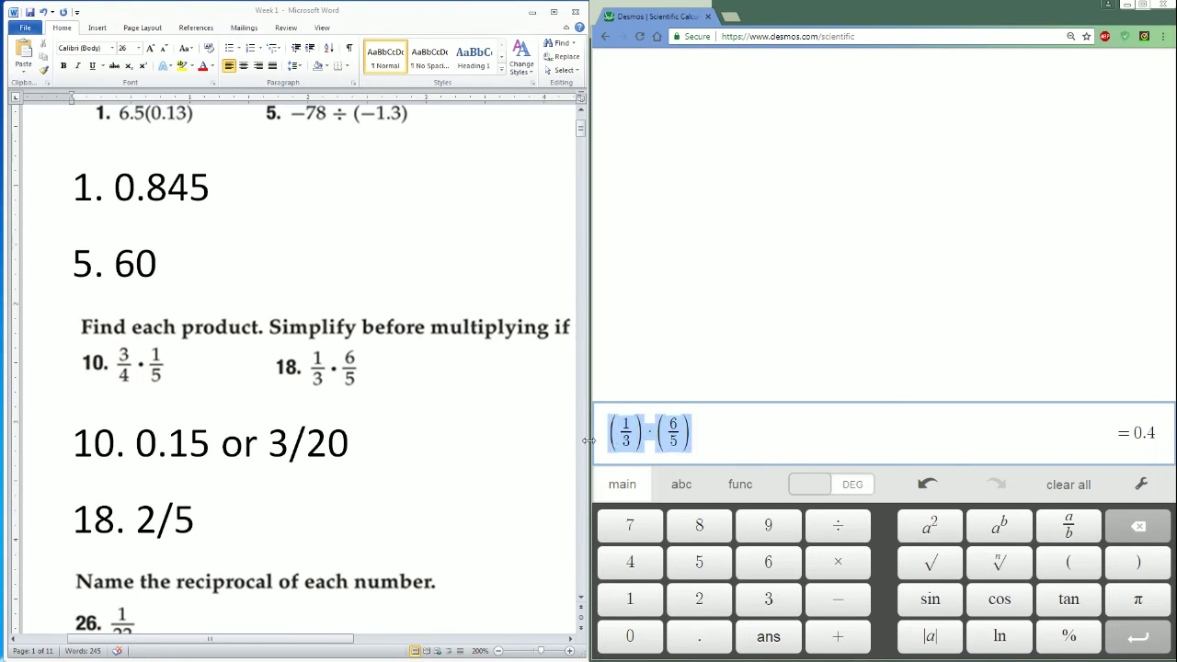
text(2/5)
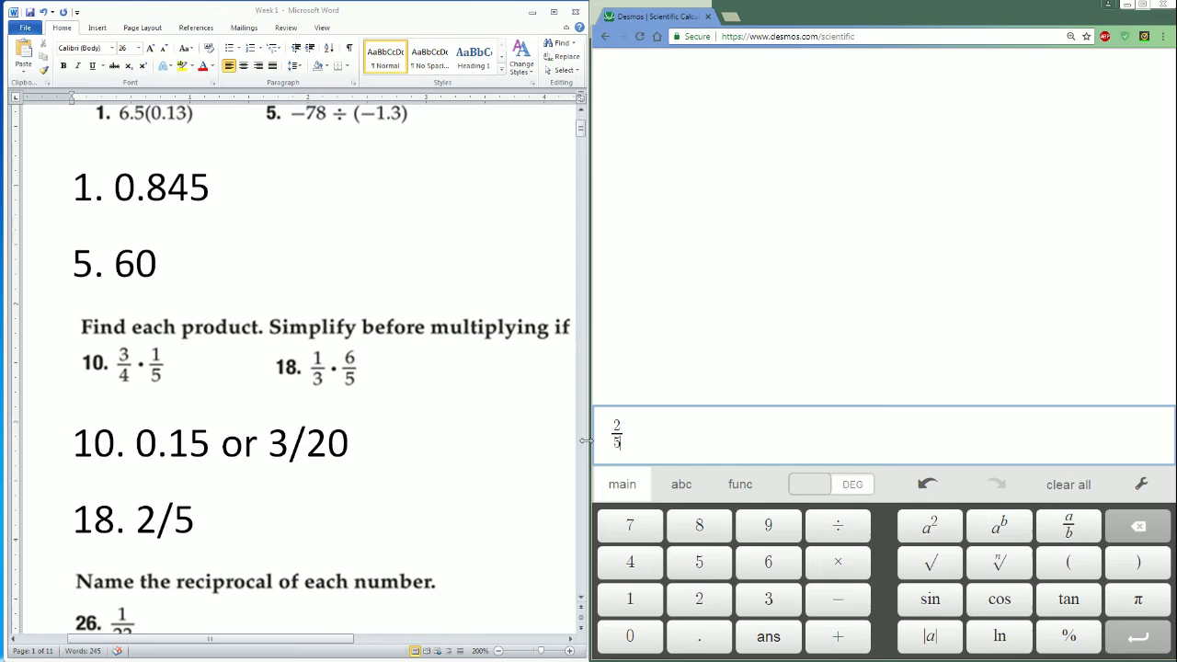
click(670, 288)
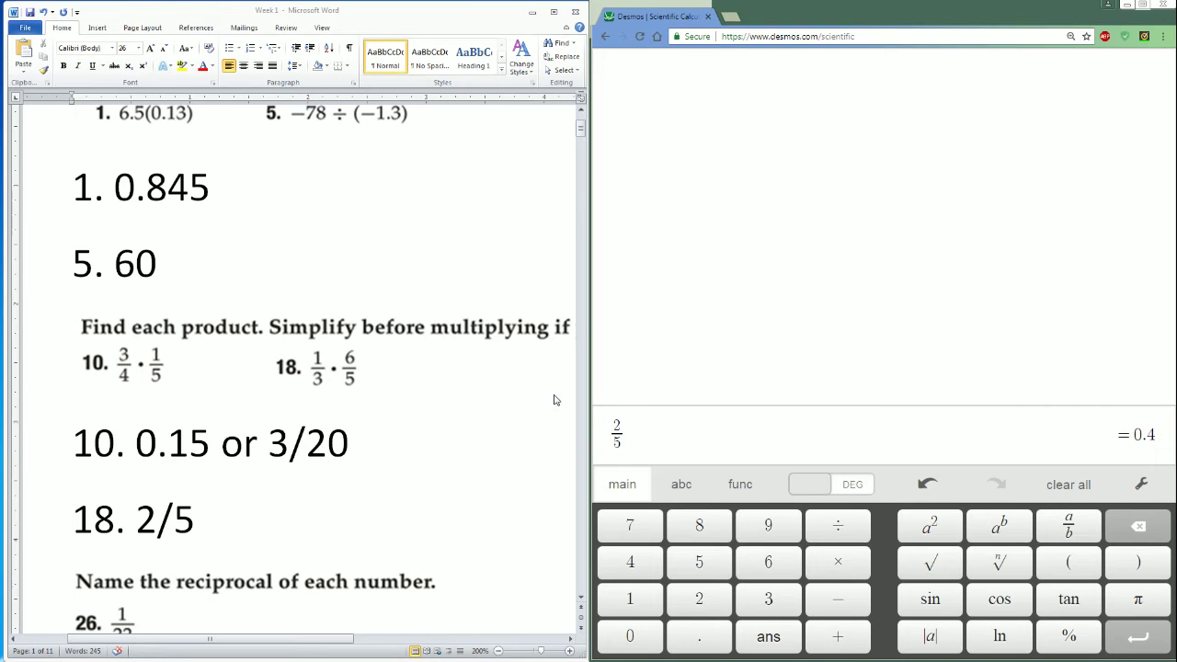
scroll(455, 517, down, 5)
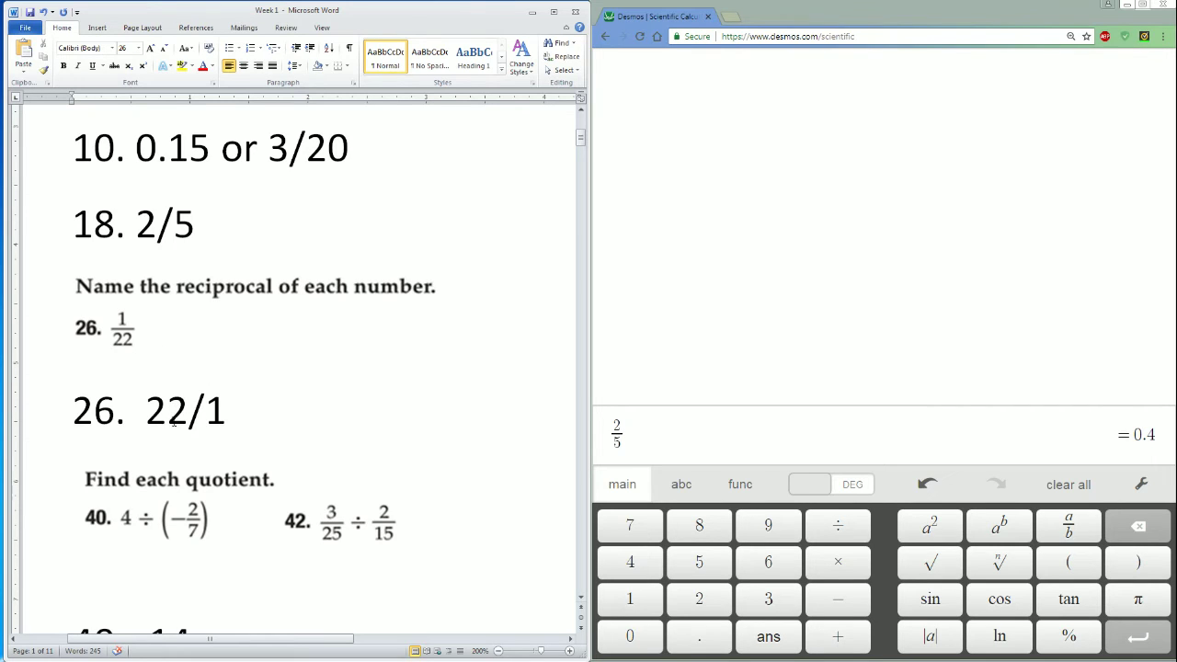
Replace 2/5 with 4/(−2/7) and confirm it evaluates to −14.
scroll(303, 450, down, 2)
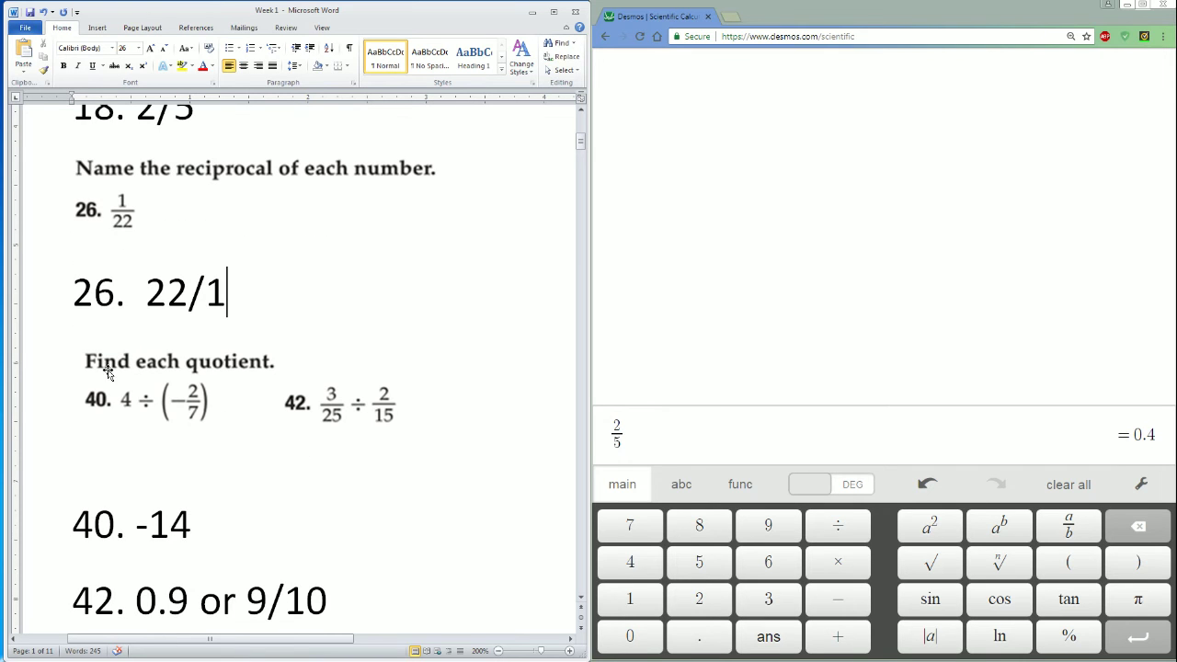
drag(681, 443, 597, 421)
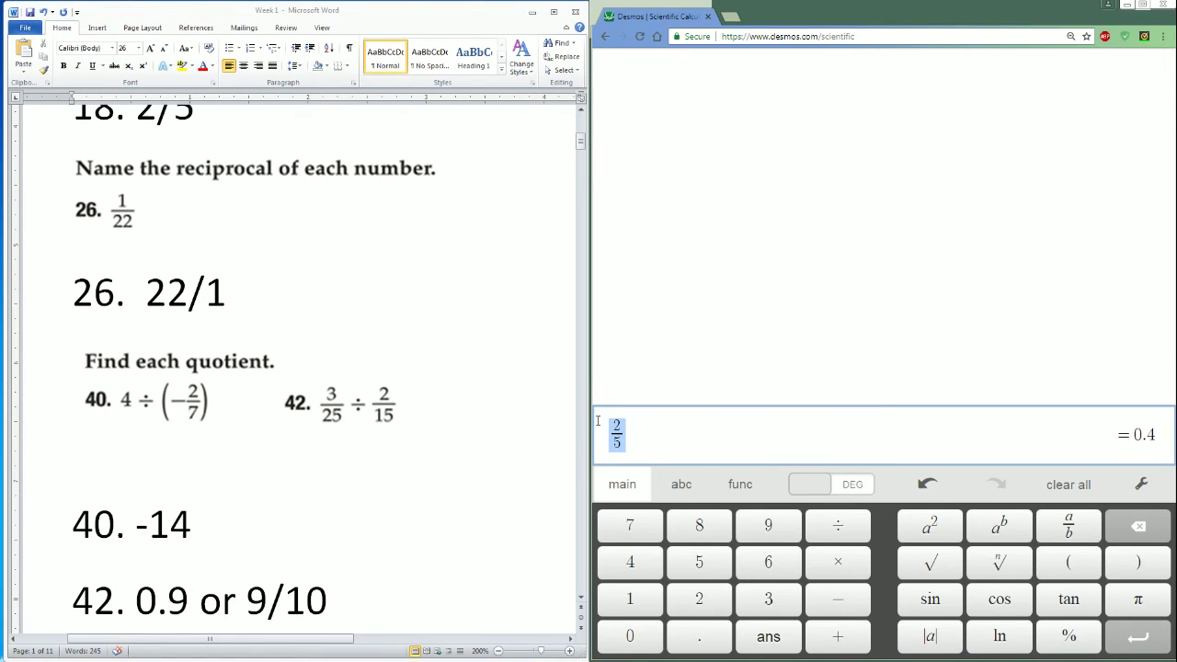
key(BackSpace)
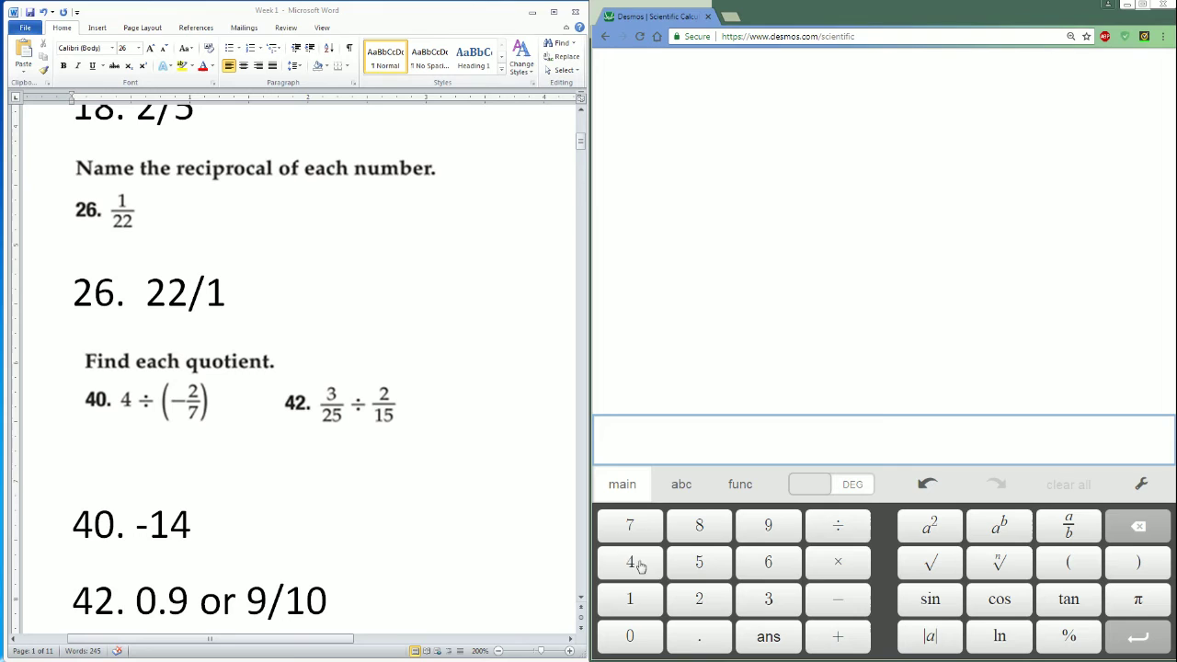
text(4/)
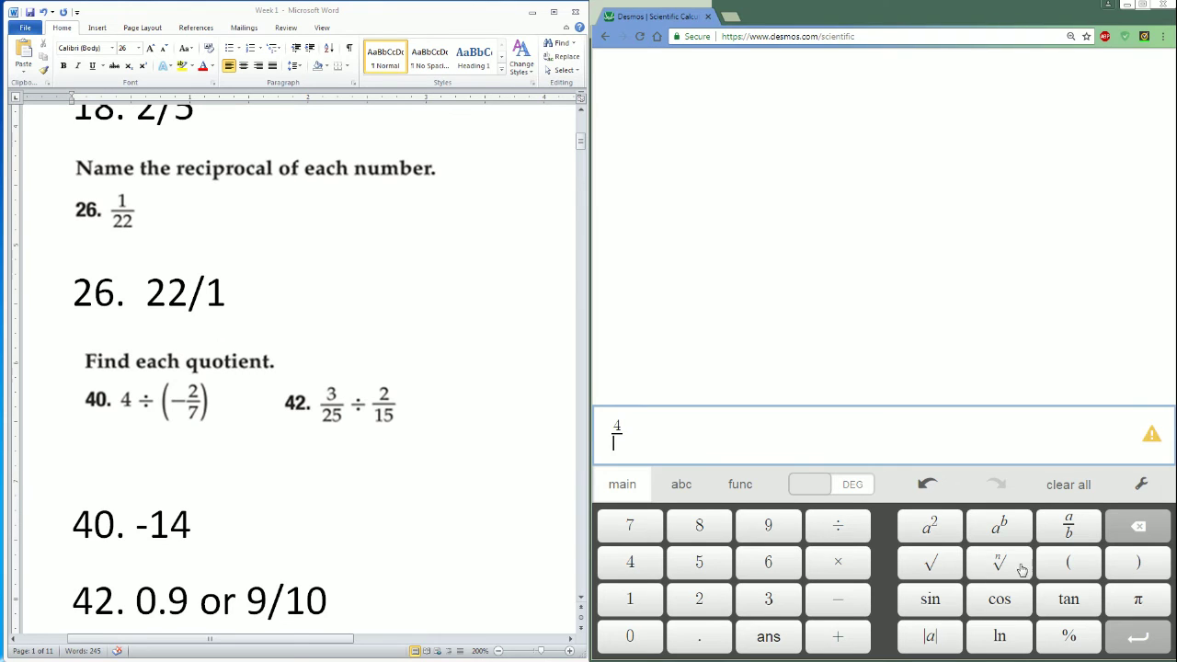
text(()
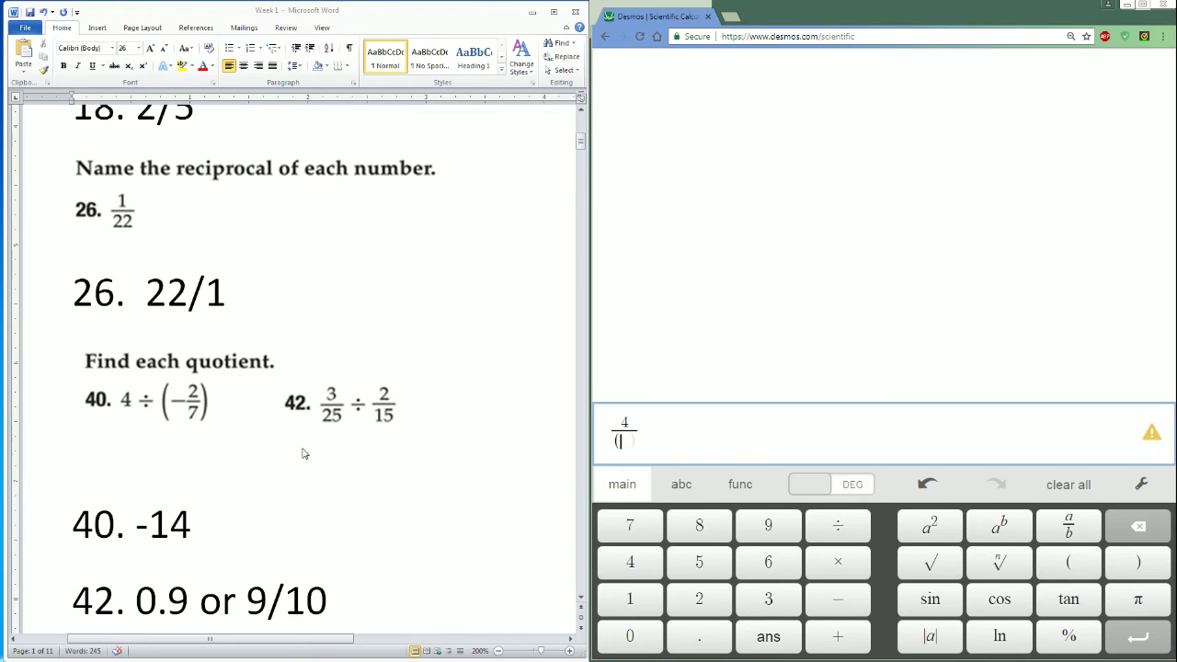
click(834, 611)
click(699, 602)
click(838, 526)
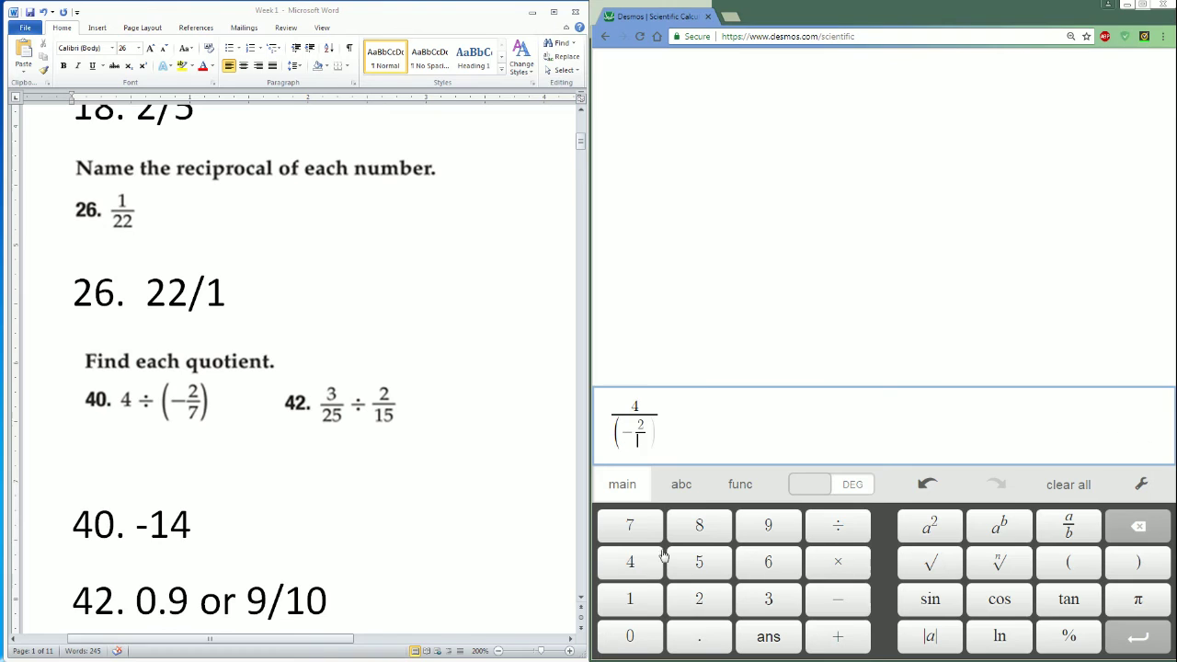
click(630, 526)
Delete the stray '42.1' line from the Word answer key.
drag(204, 541, 149, 538)
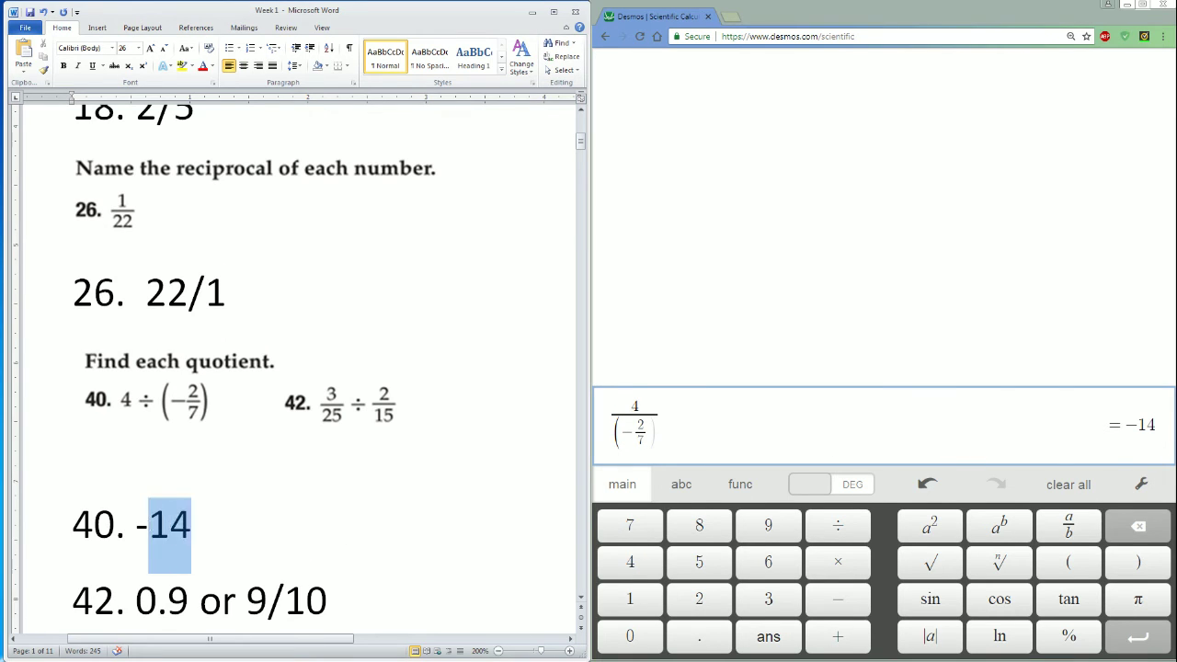
click(447, 511)
scroll(450, 492, down, 2)
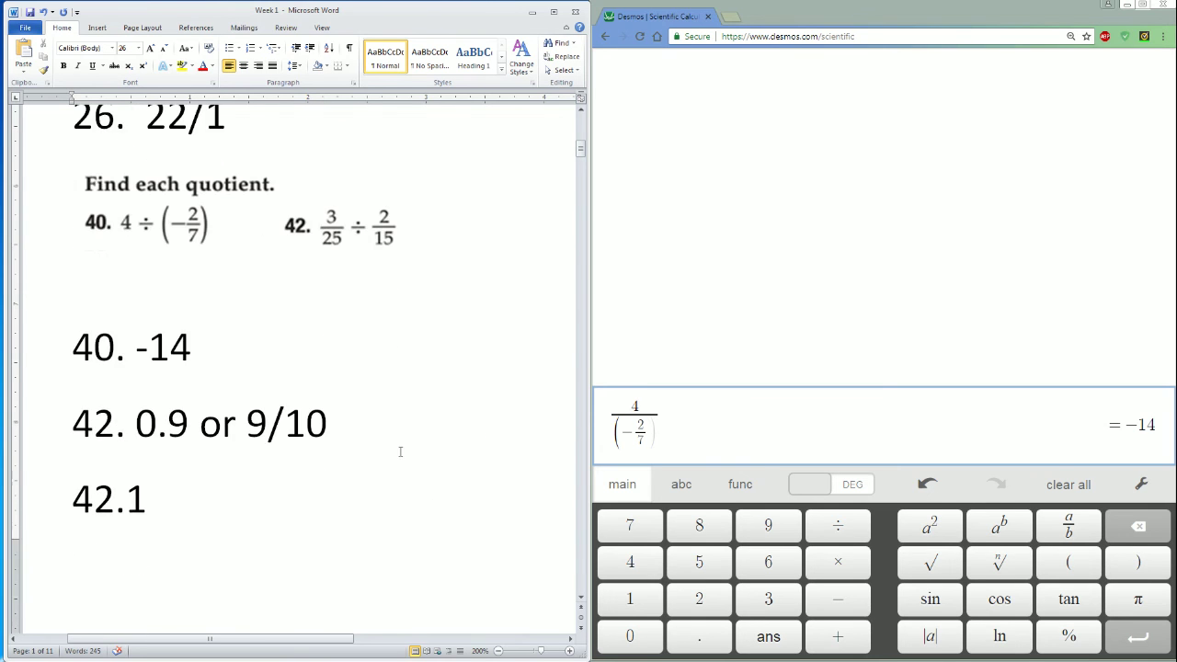
scroll(400, 464, up, 1)
drag(158, 616, 71, 616)
key(BackSpace)
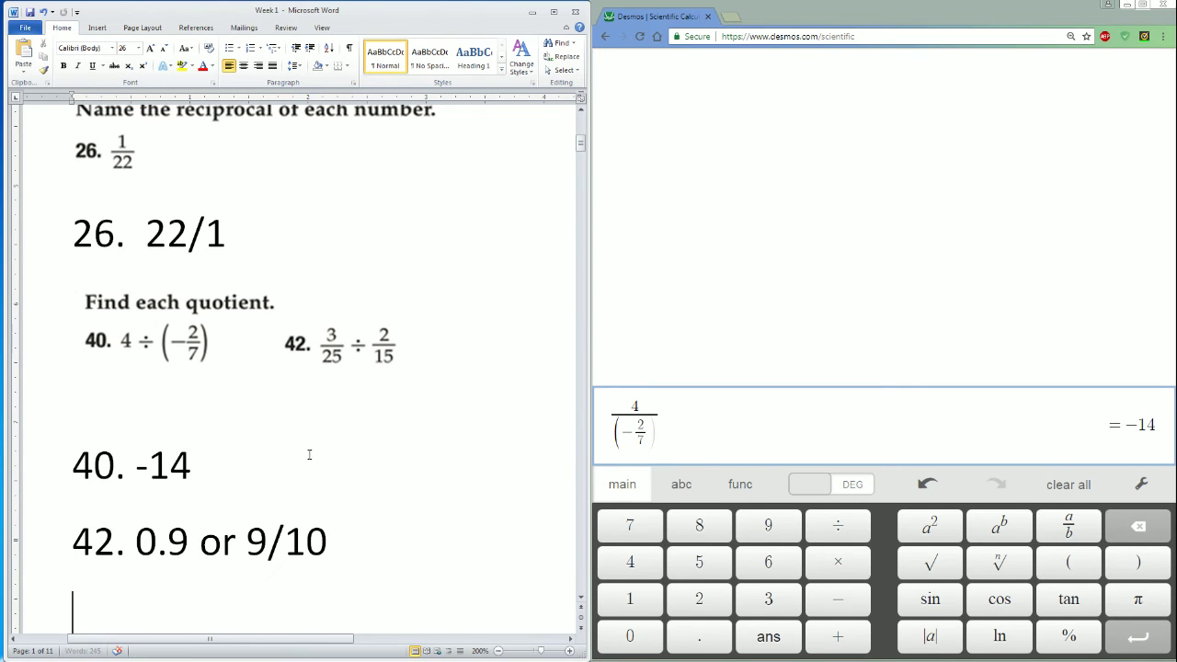
click(685, 423)
Clear the 4 ÷ (−2/7) expression and enter (3/25) as the first fraction.
key(ctrl+a)
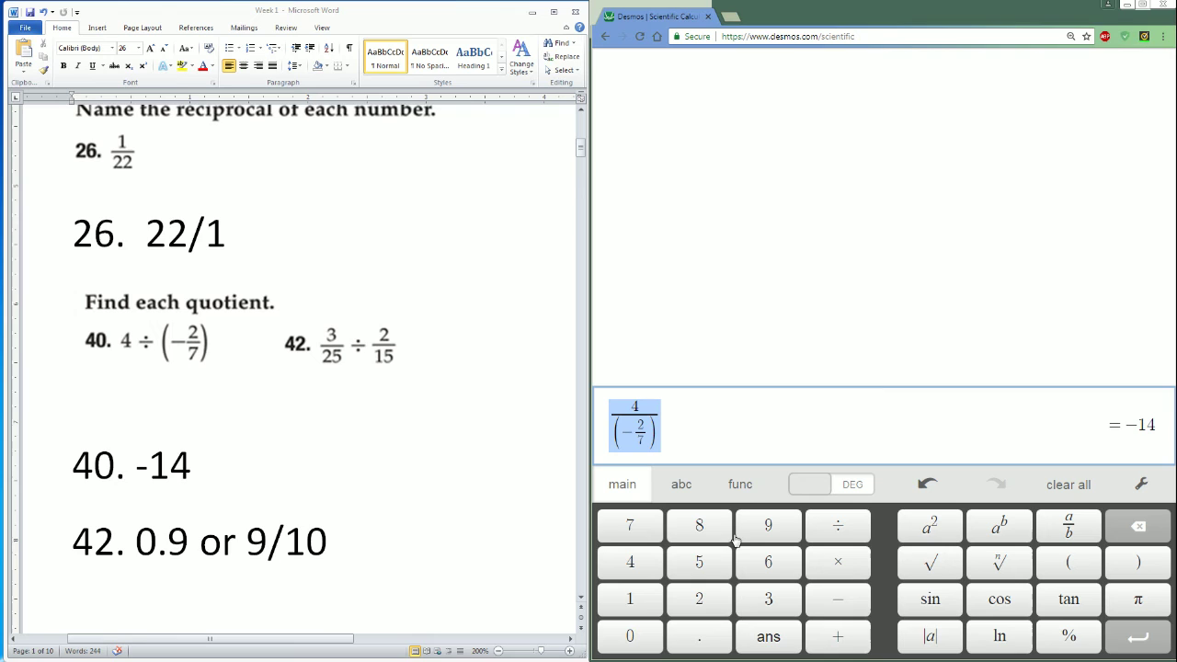
key(BackSpace)
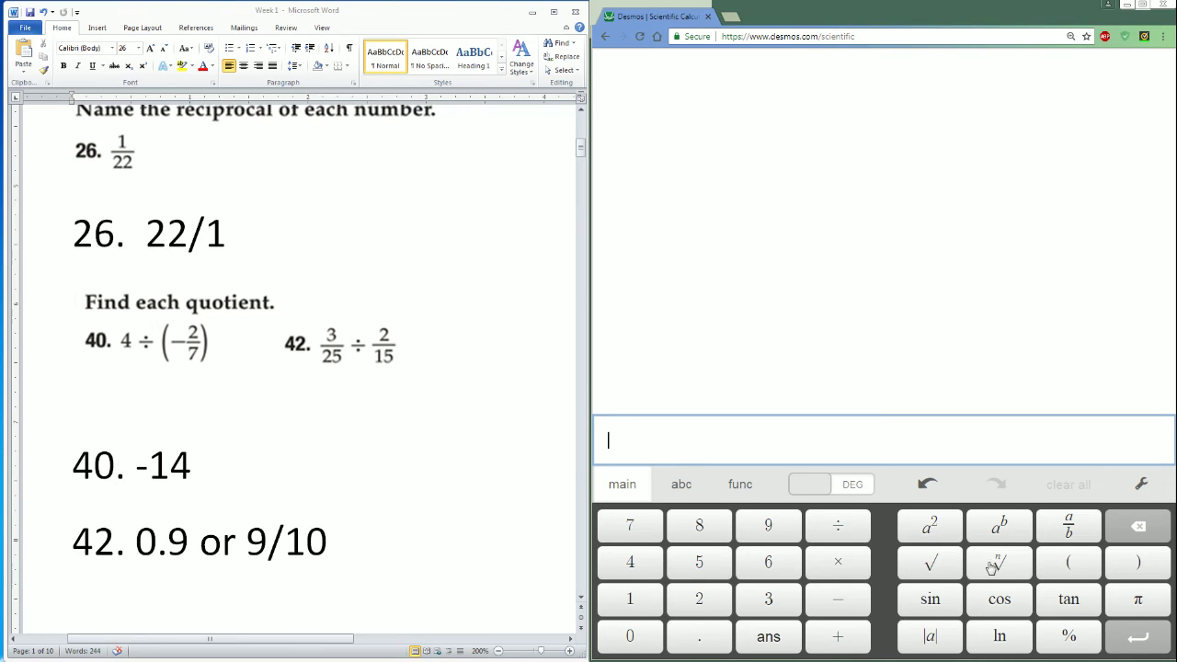
click(1045, 571)
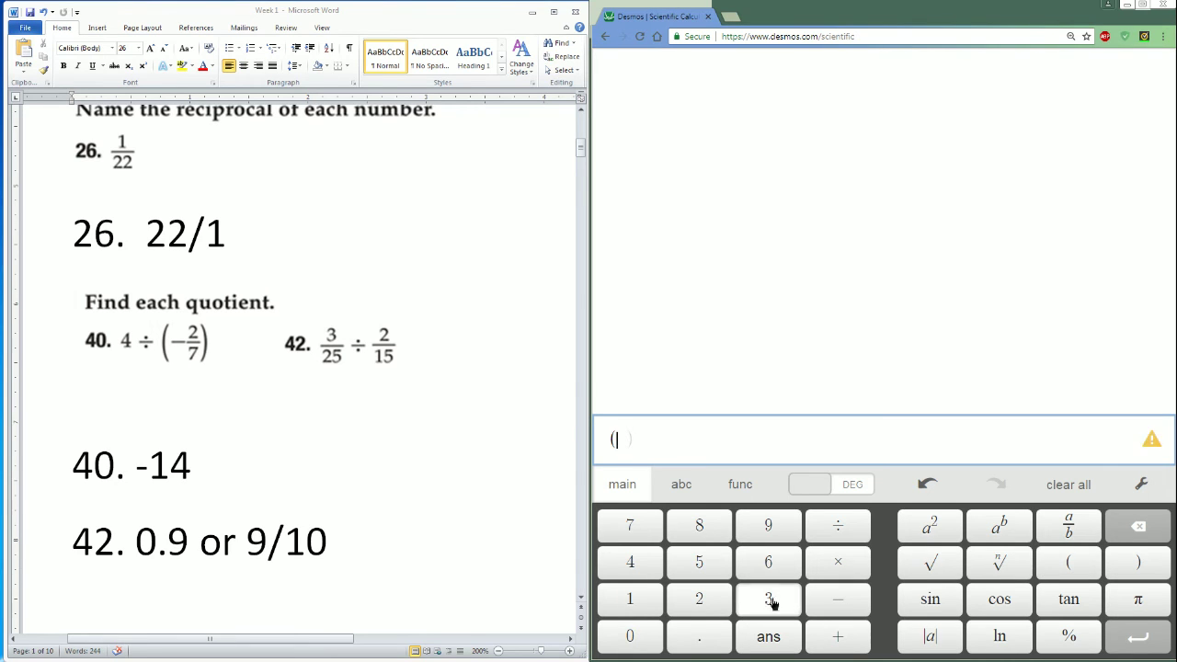
click(769, 599)
key(slash)
click(699, 599)
click(699, 562)
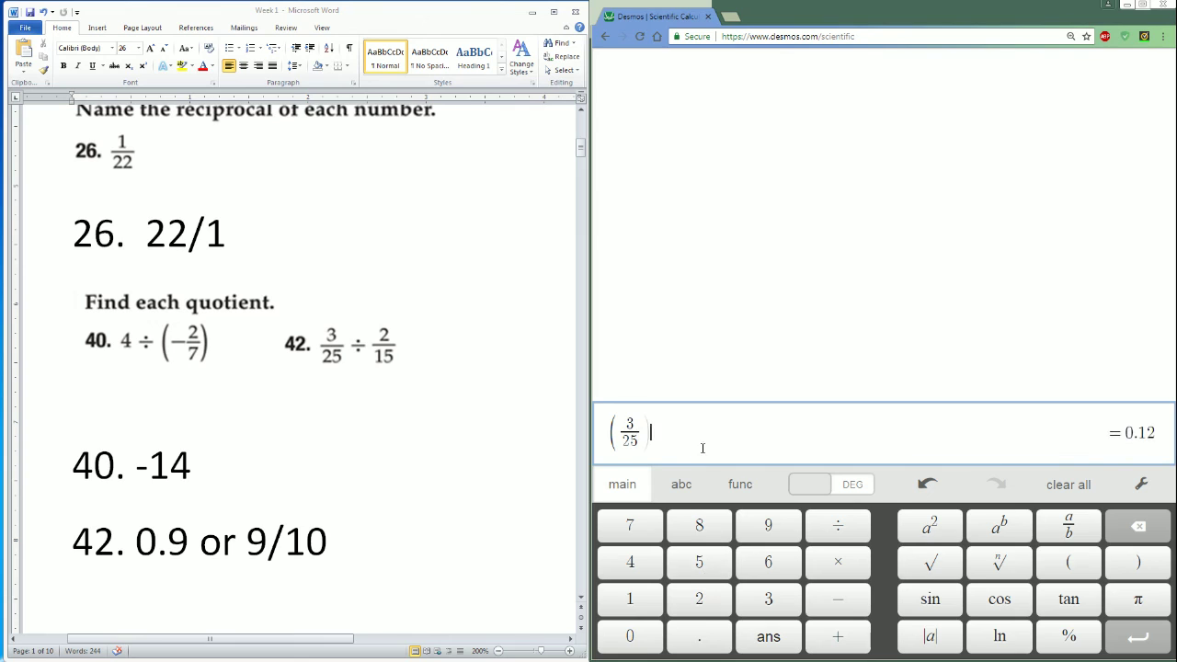
Divide by (2/15) to get 0.9, matching answer 42.
click(839, 534)
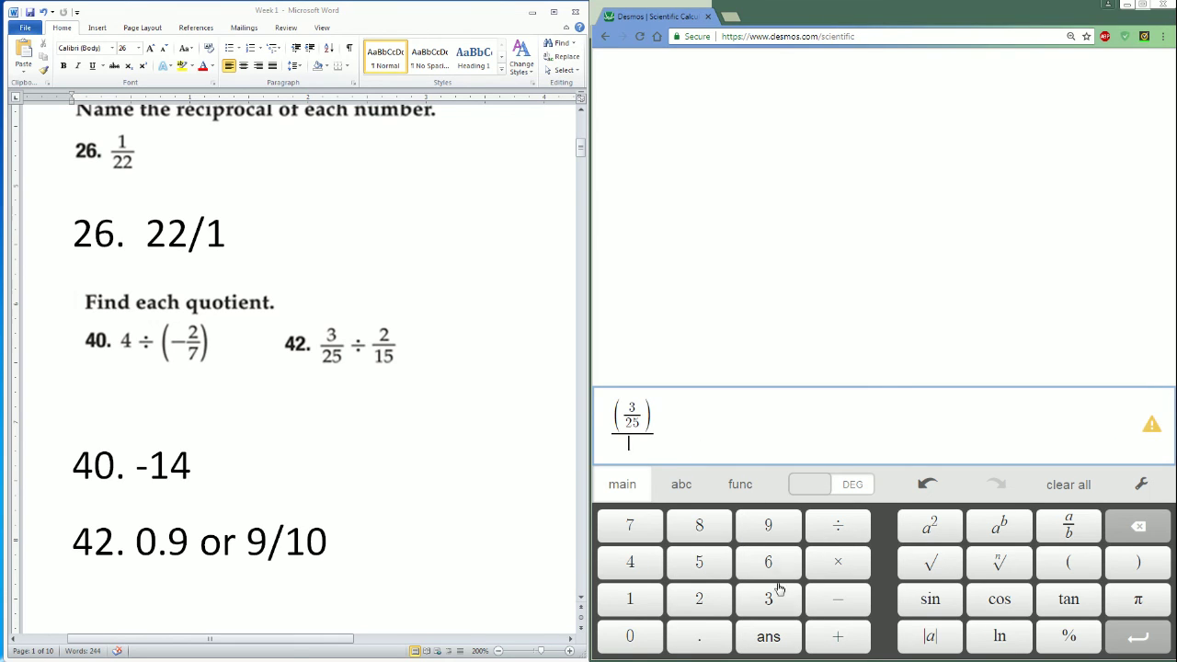
click(1053, 568)
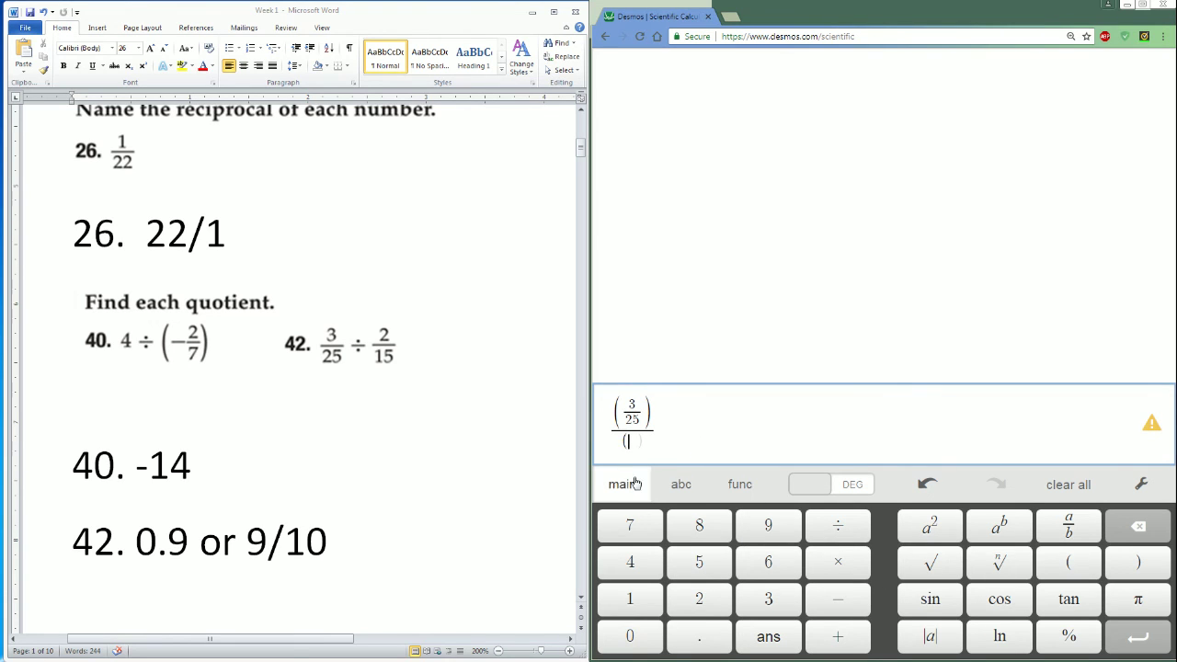
click(704, 602)
click(839, 534)
click(630, 599)
click(700, 562)
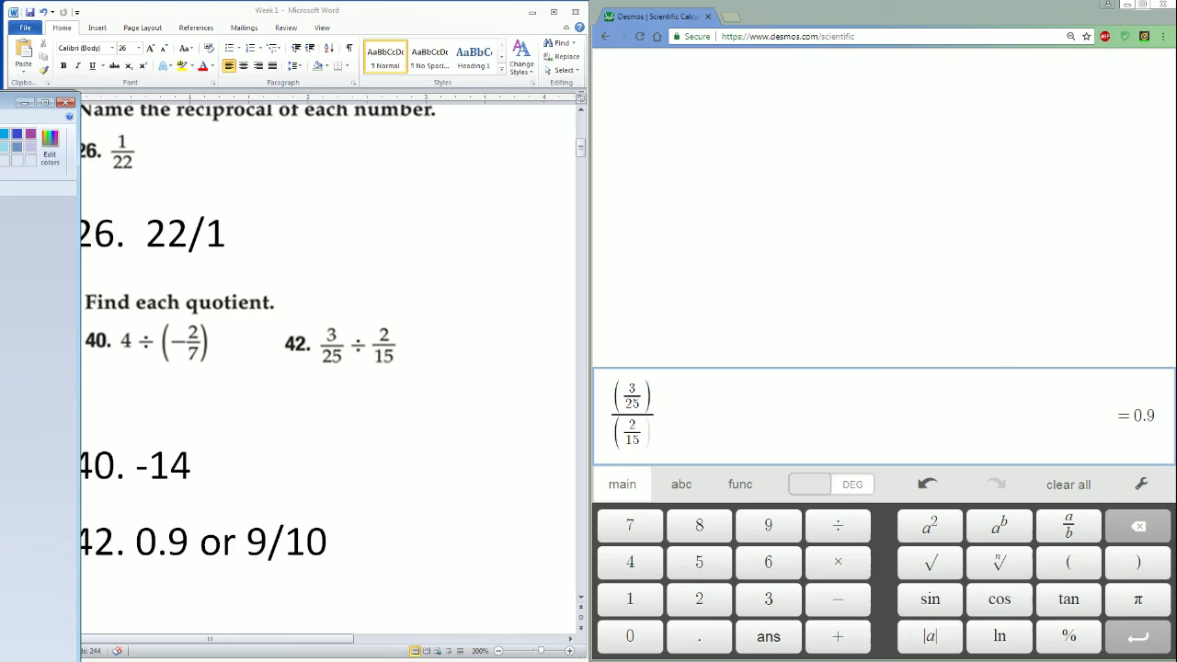
Bring Paint over the calculator and brush '= 9/10' after 3/25 · 15/2.
click(37, 138)
mouse_move(400, 284)
mouse_down()
mouse_move(828, 90)
mouse_move(874, 90)
mouse_move(828, 81)
mouse_up()
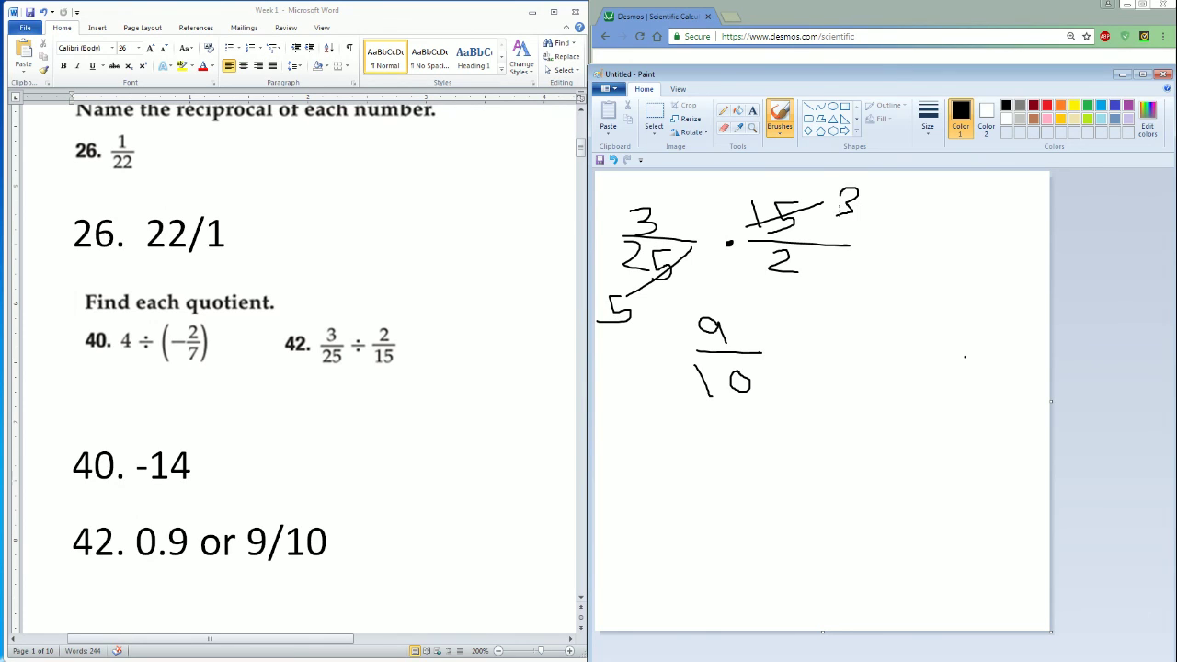
drag(859, 238, 902, 253)
mouse_move(926, 212)
mouse_down()
mouse_move(917, 214)
mouse_move(941, 254)
mouse_move(975, 269)
mouse_up()
mouse_move(916, 287)
mouse_down()
mouse_move(931, 319)
mouse_move(959, 290)
mouse_up()
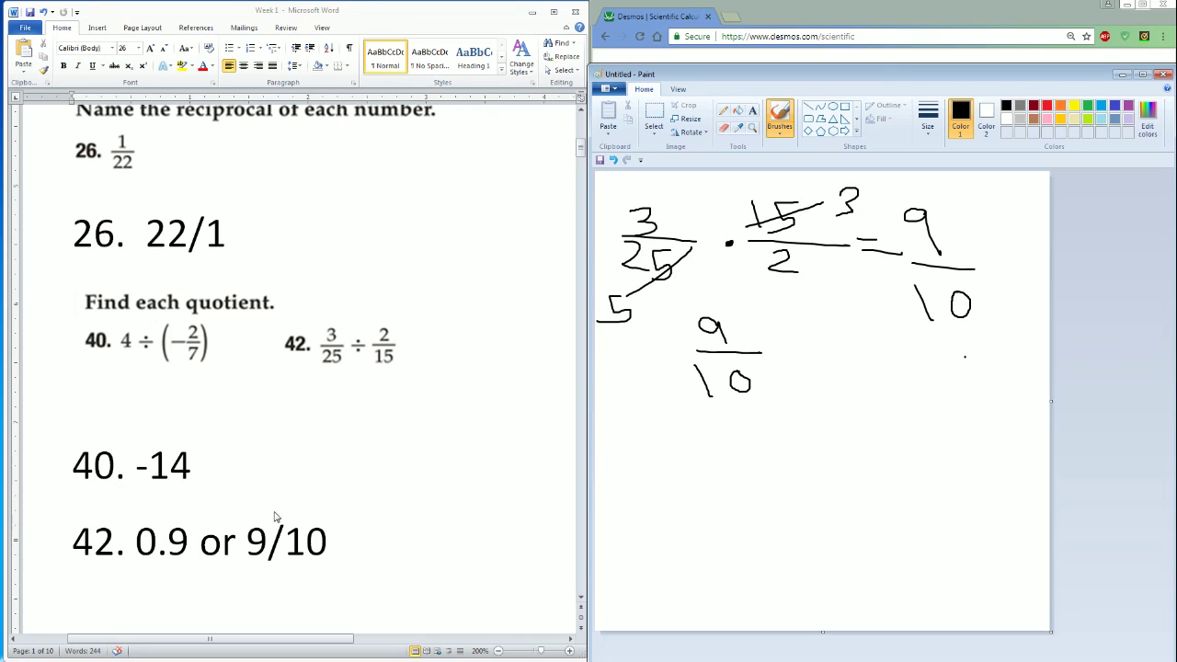